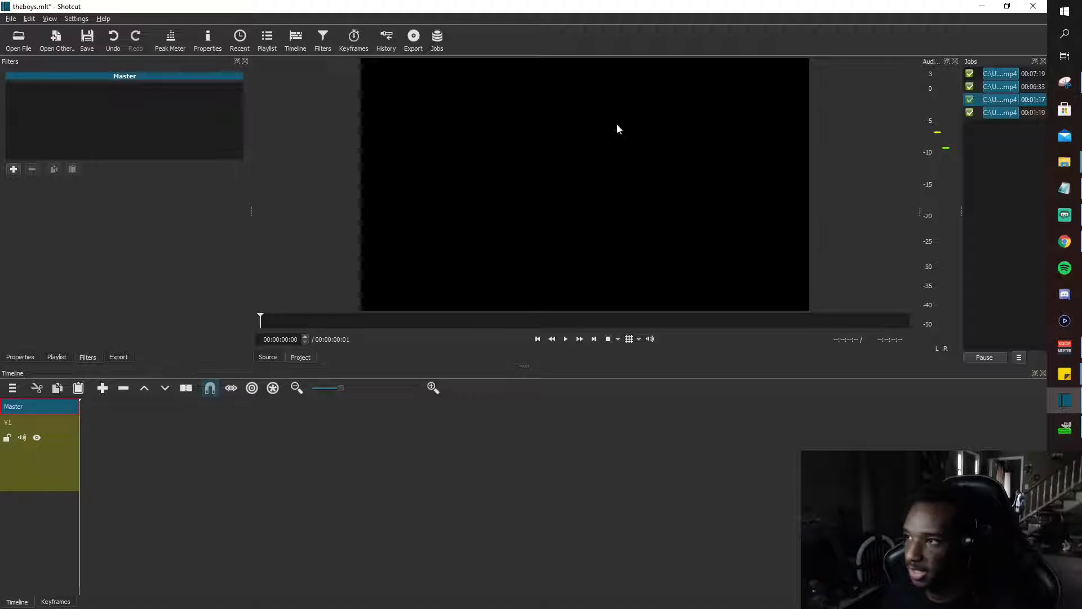
{"action": "left_click", "coordinate": [1064, 242]}
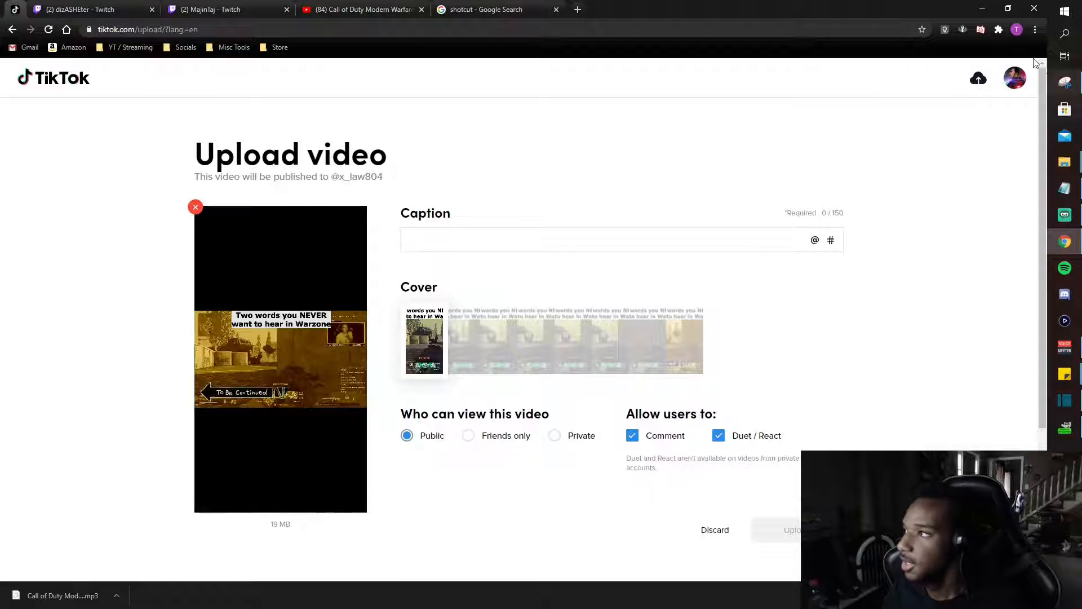
{"action": "left_click", "coordinate": [982, 11]}
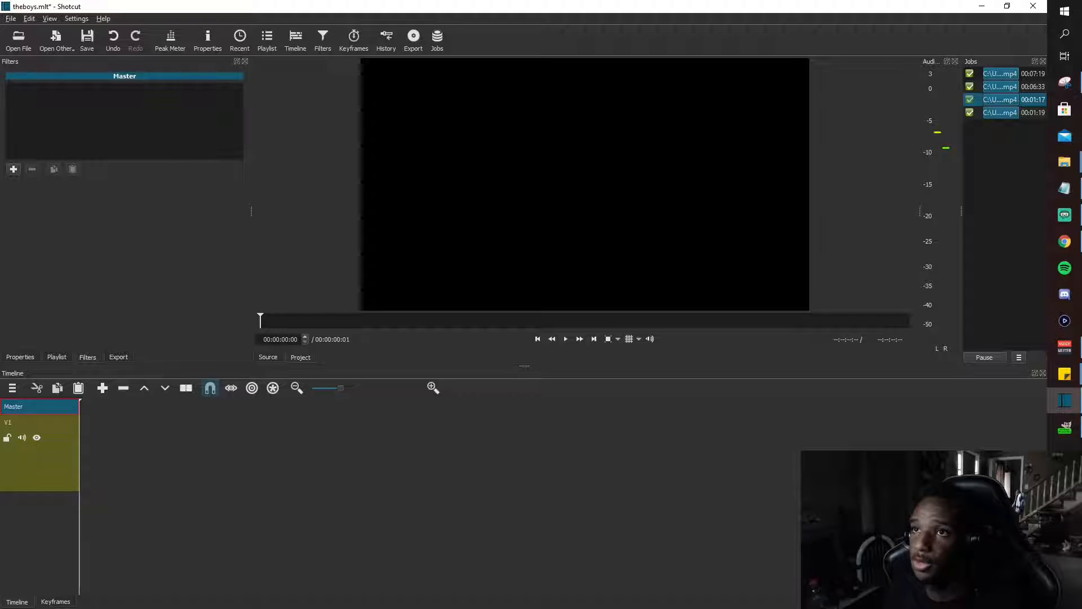
{"action": "key", "text": "alt+Tab"}
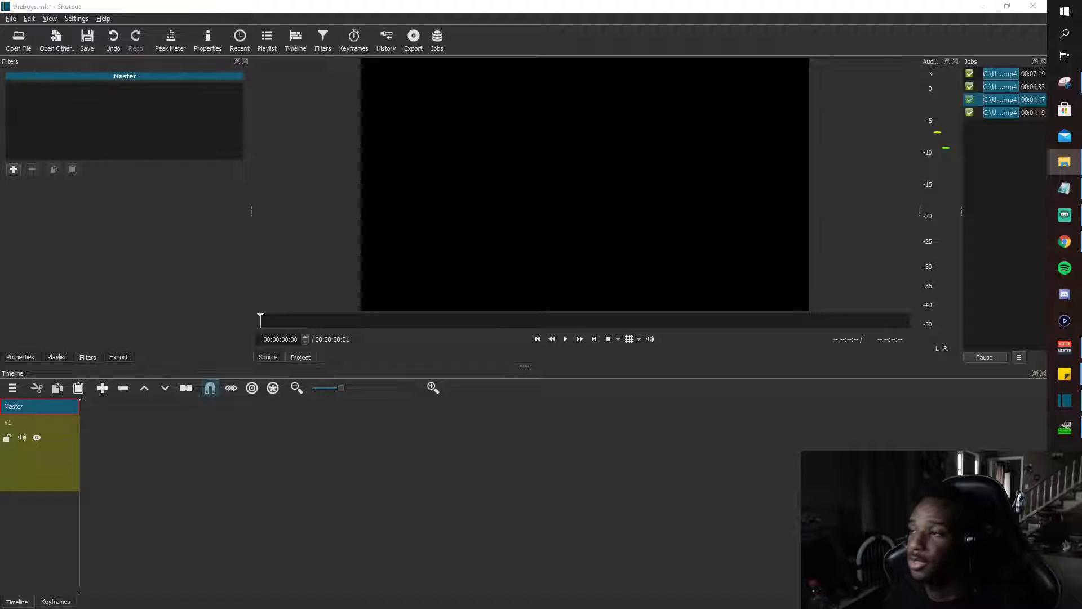
{"action": "left_click_drag", "start_coordinate": [0, 169], "coordinate": [448, 165]}
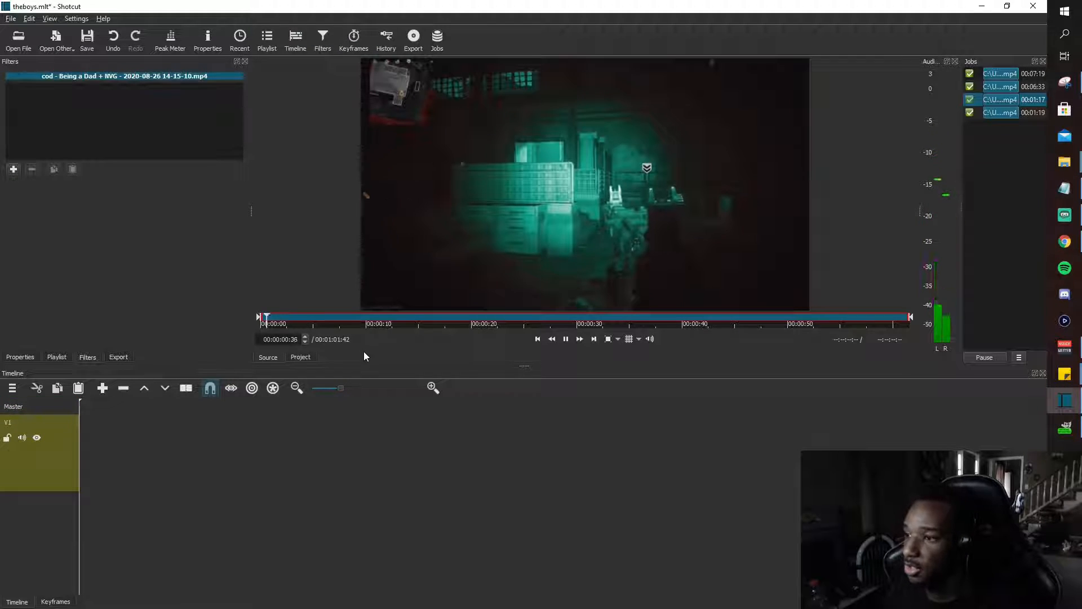
{"action": "left_click", "coordinate": [529, 213]}
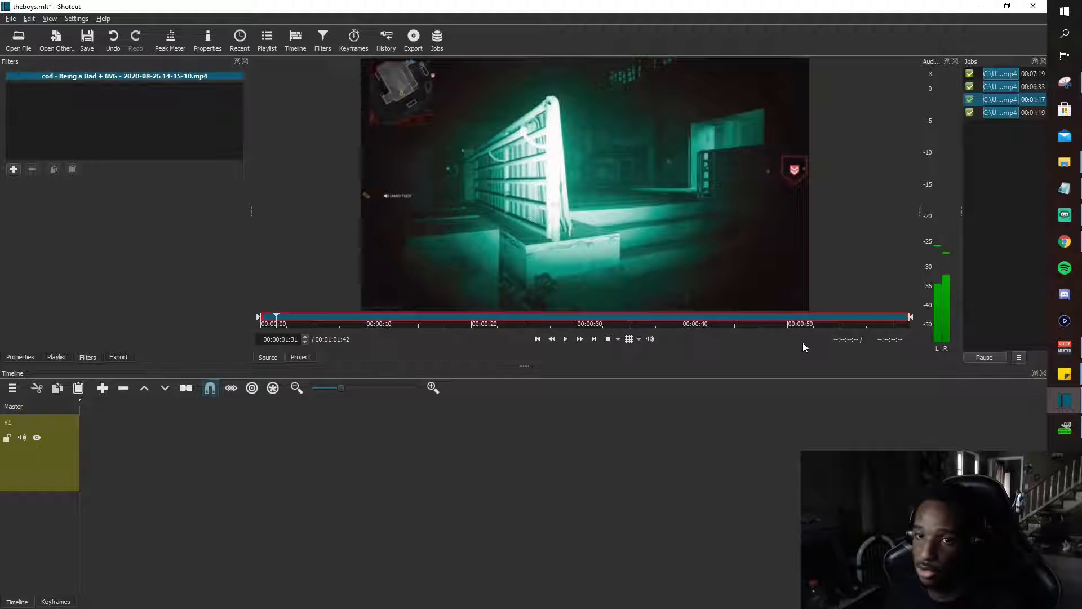
Switch to Chrome to view the Google search results for Shotcut, and return to the Shotcut editor.
{"action": "left_click", "coordinate": [1065, 242]}
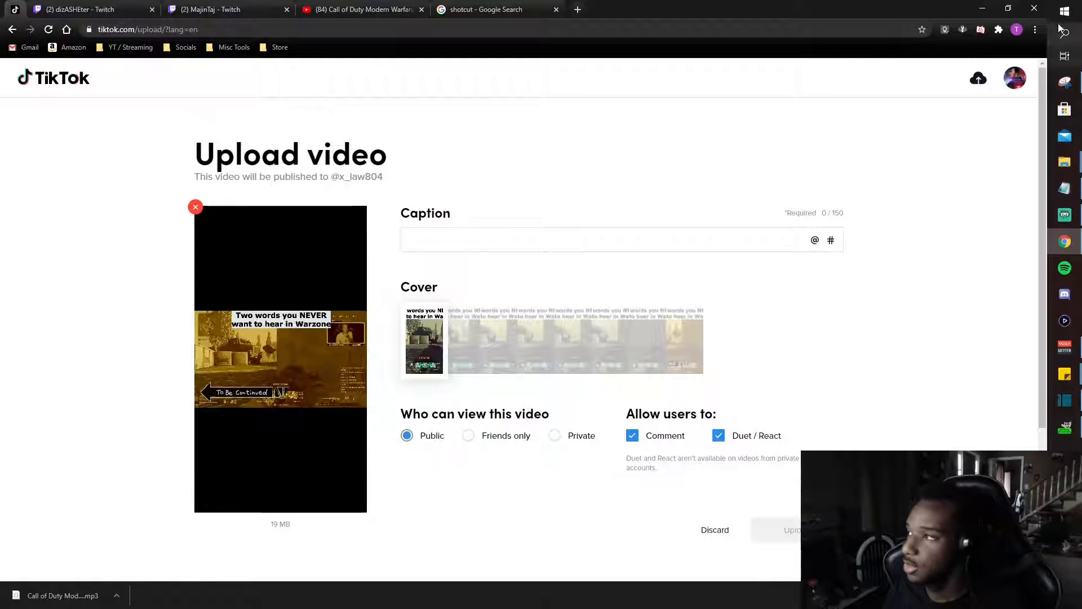
{"action": "left_click", "coordinate": [983, 8]}
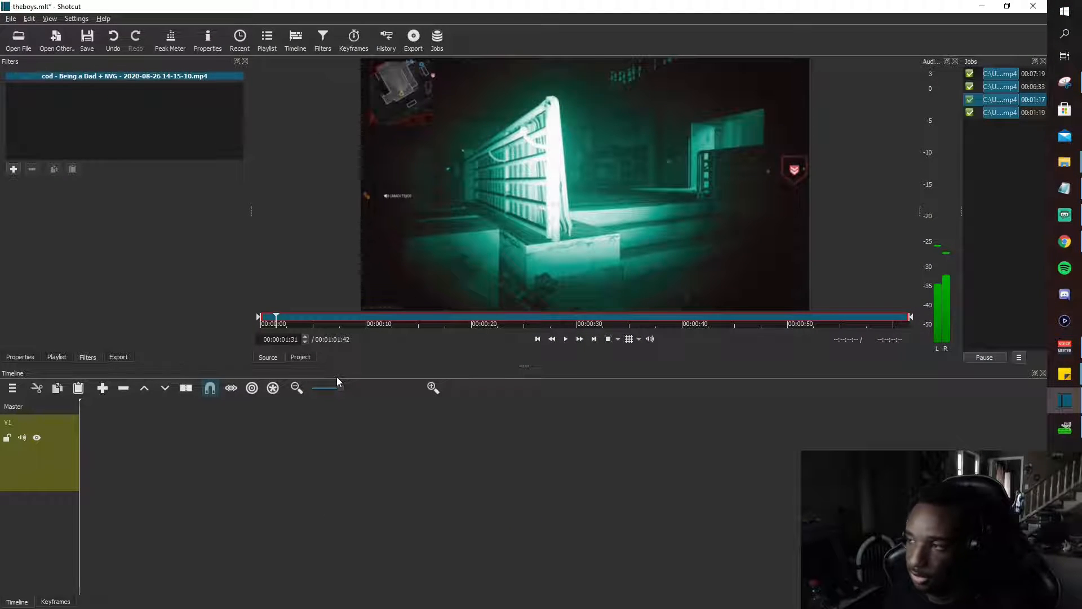
{"action": "left_click", "coordinate": [1065, 242]}
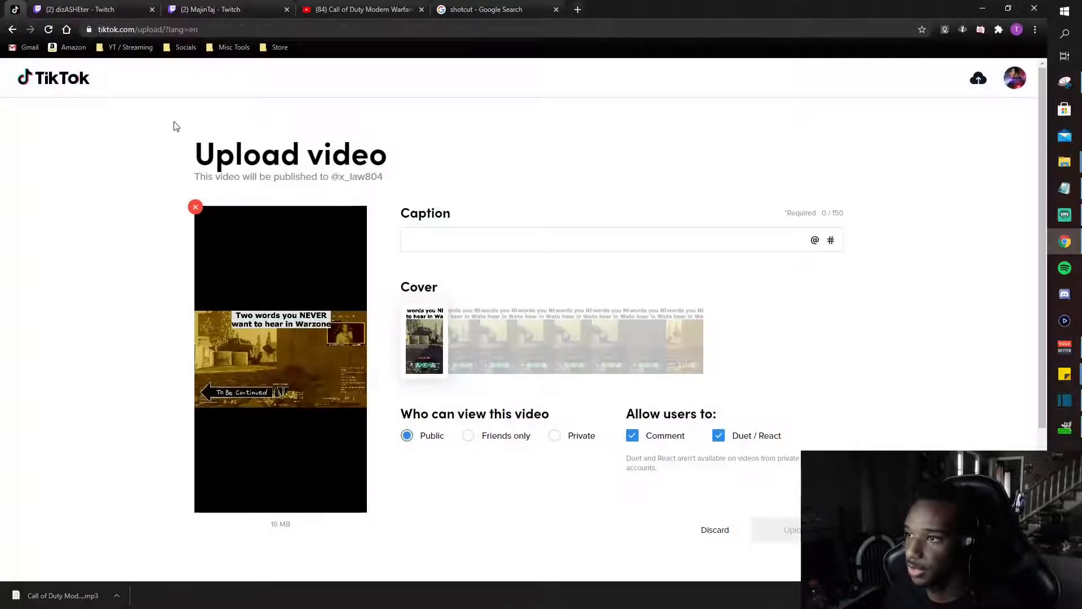
{"action": "left_click", "coordinate": [492, 10]}
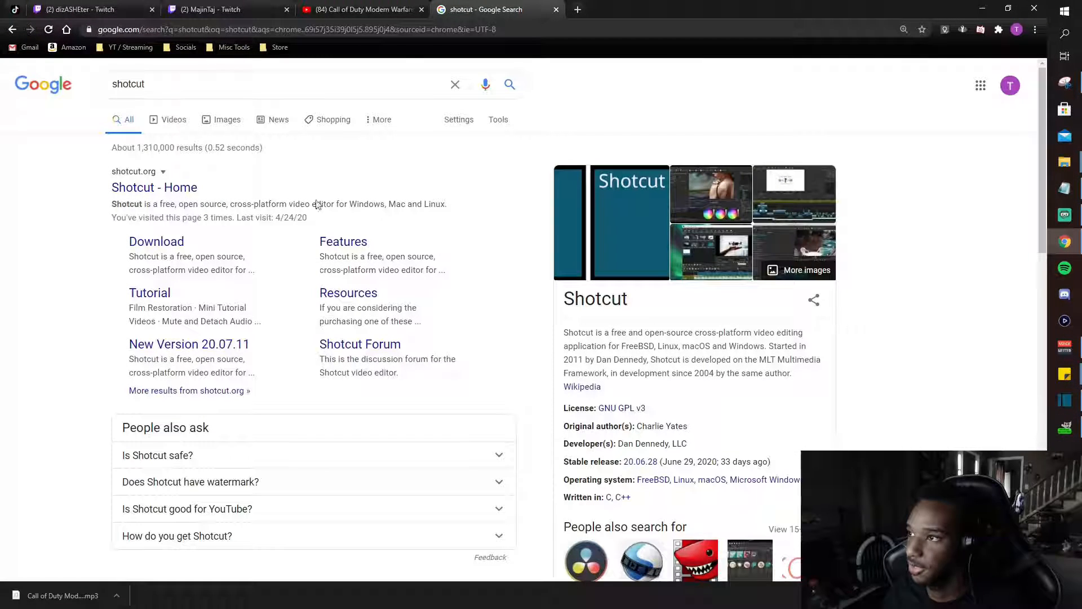
{"action": "left_click", "coordinate": [982, 8]}
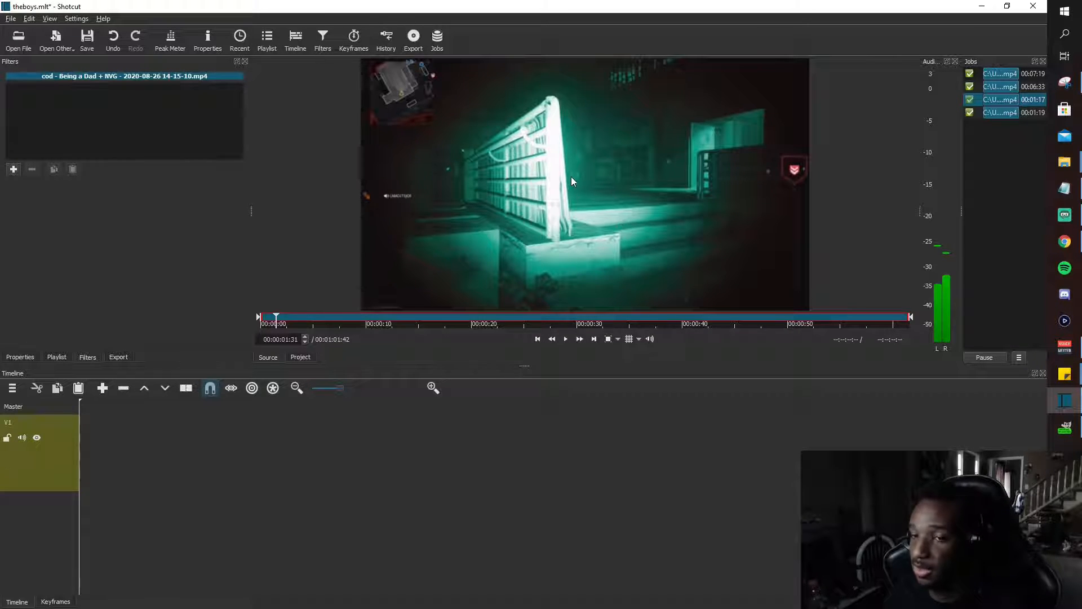
Place the loaded clip on track V1 and remove the gap before it so it starts at 00:00:00.
{"action": "left_click_drag", "start_coordinate": [570, 177], "coordinate": [107, 442]}
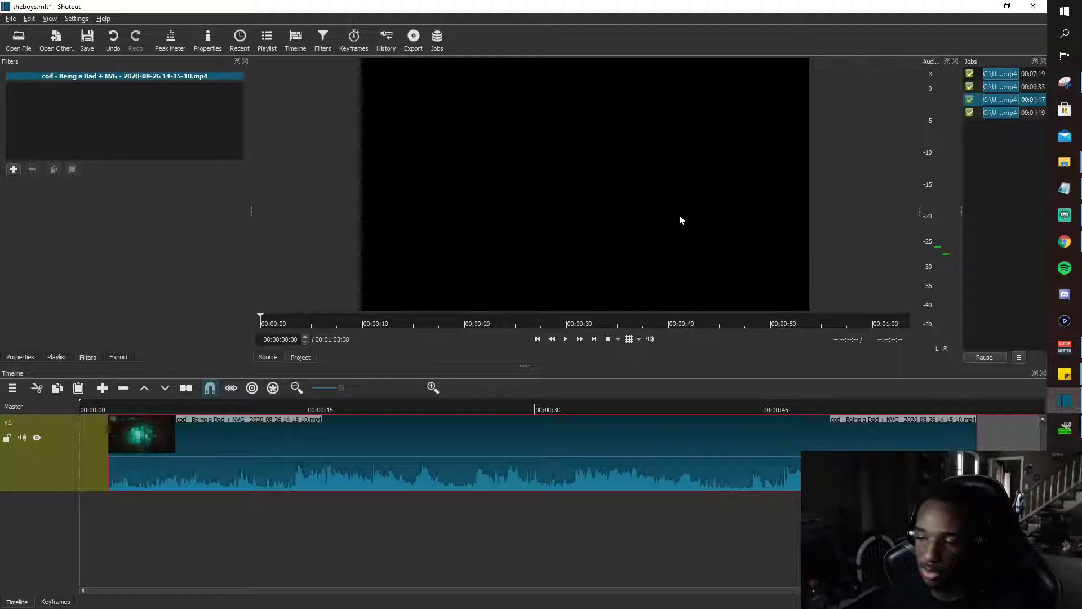
{"action": "right_click", "coordinate": [100, 448]}
{"action": "left_click", "coordinate": [99, 453]}
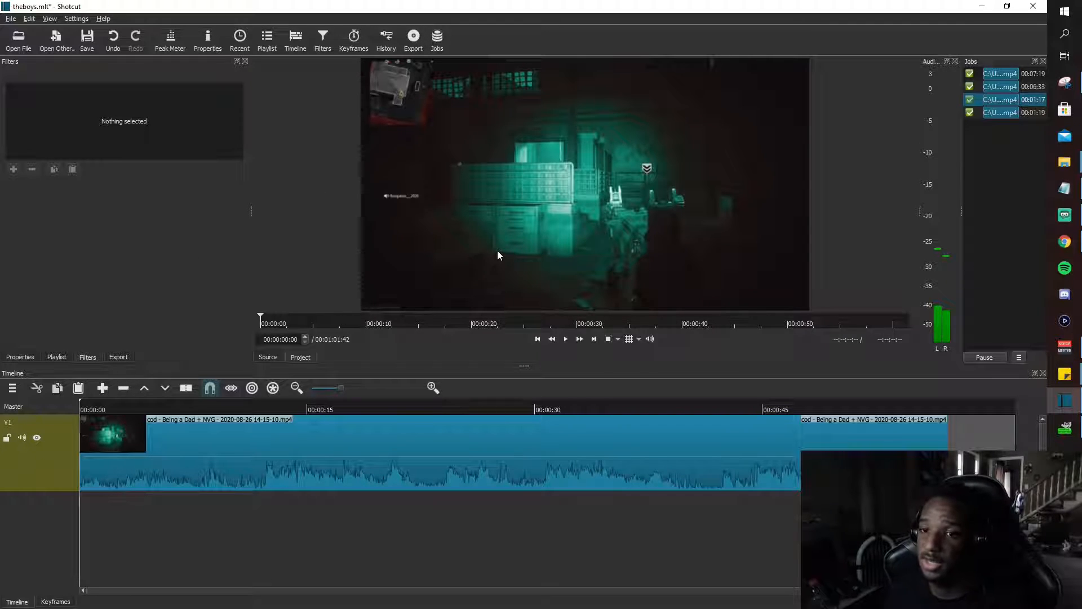
Set the project's video mode to the custom TikTok Full Screen mode and show the export settings to check the resolution.
{"action": "left_click", "coordinate": [76, 18]}
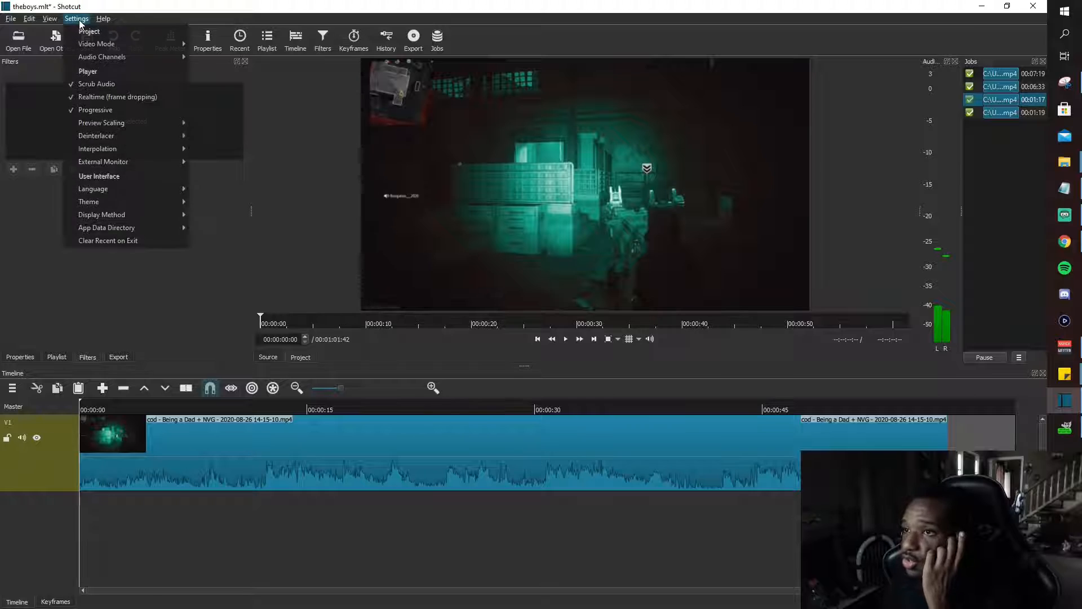
{"action": "mouse_move", "coordinate": [97, 44]}
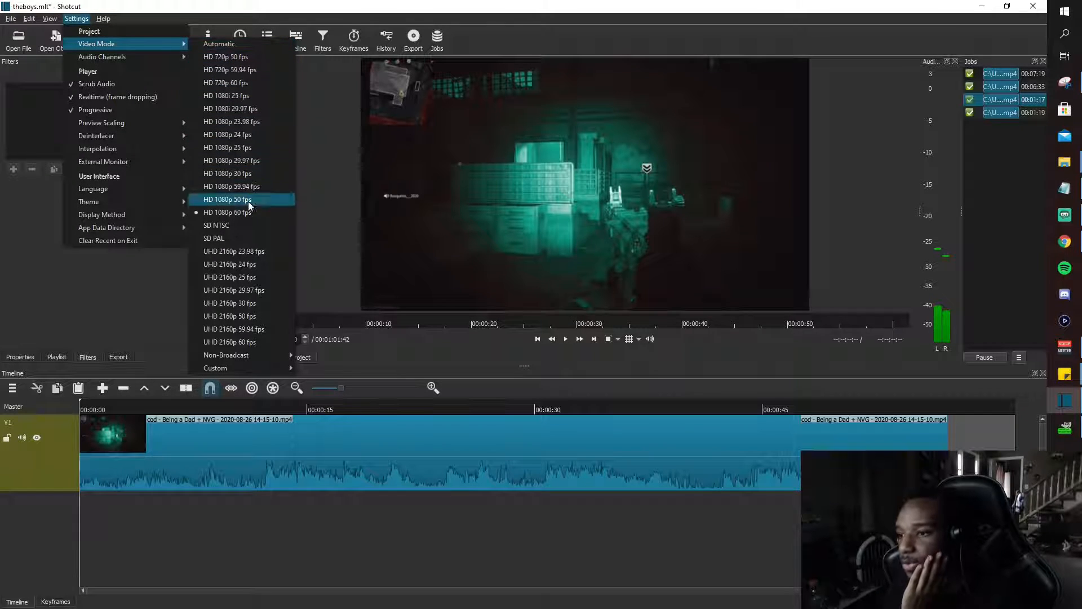
{"action": "mouse_move", "coordinate": [237, 368]}
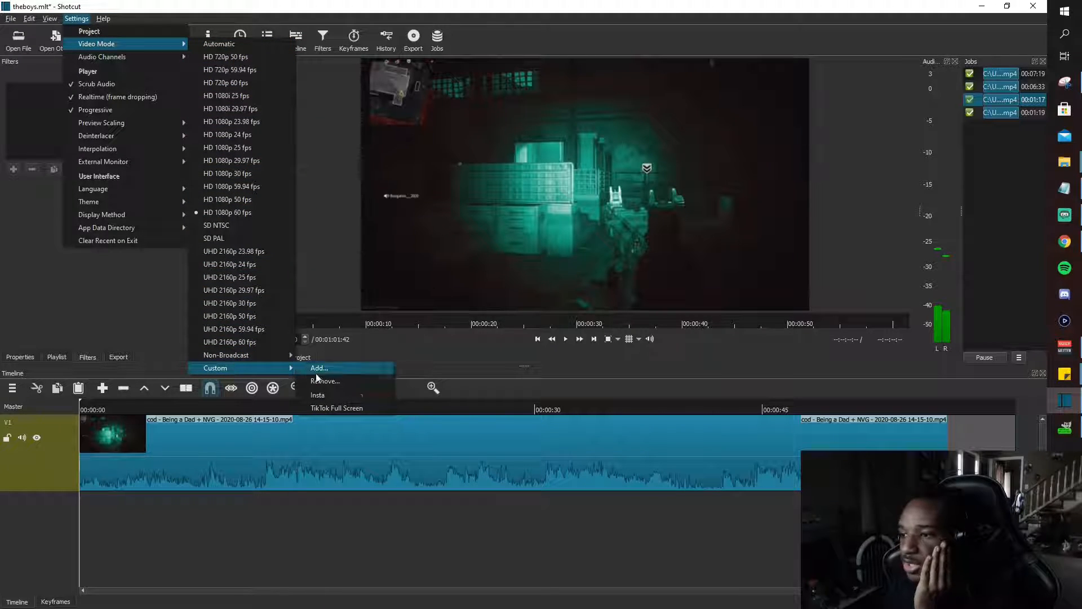
{"action": "left_click", "coordinate": [332, 408]}
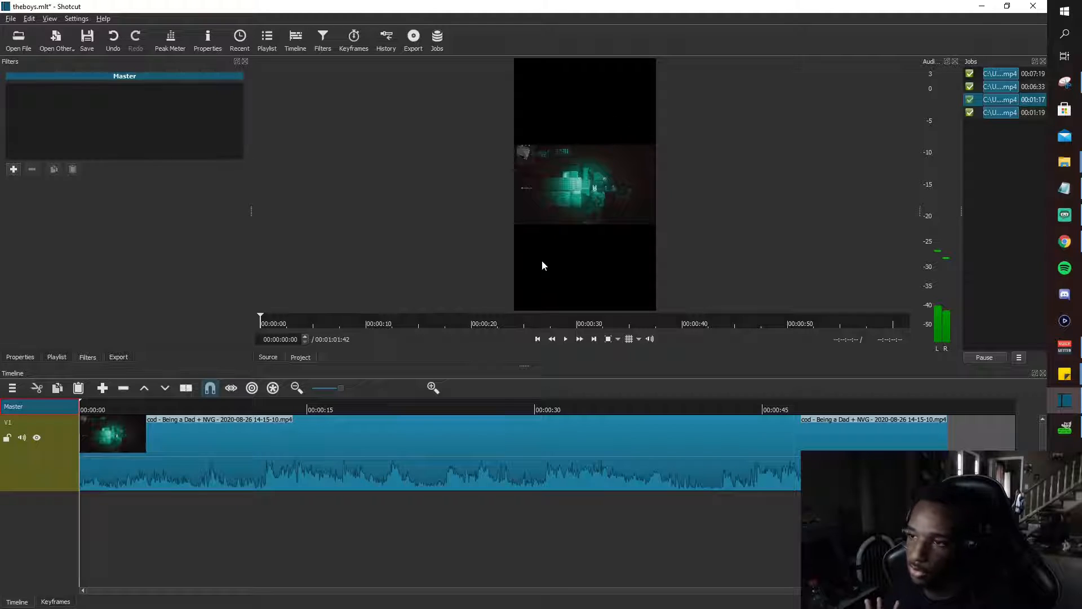
{"action": "left_click", "coordinate": [119, 358]}
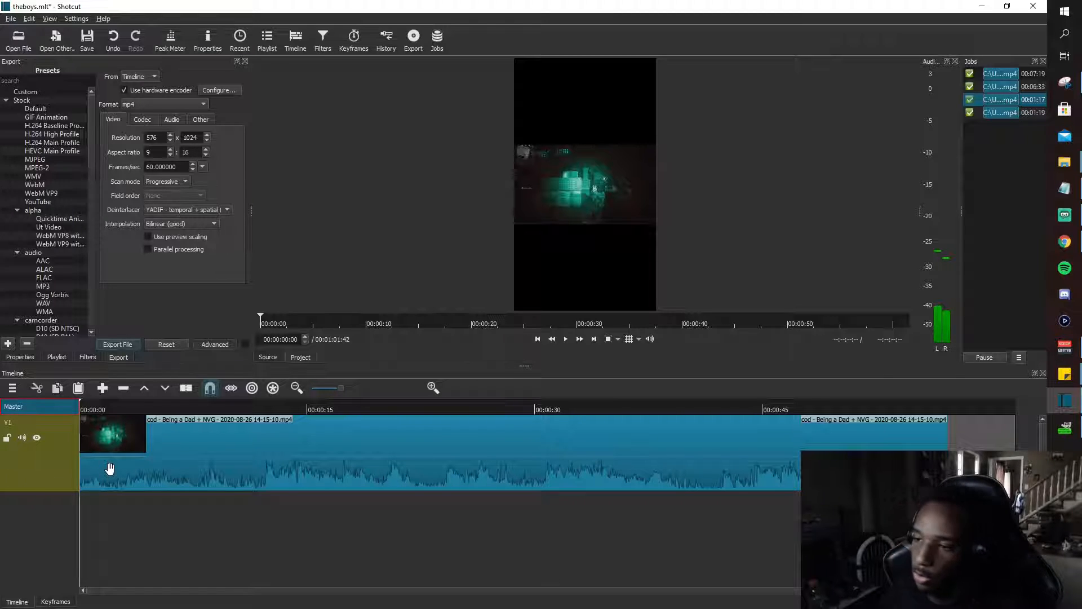
Add the Size and Position video filter to the clip on track V1.
{"action": "left_click", "coordinate": [195, 489]}
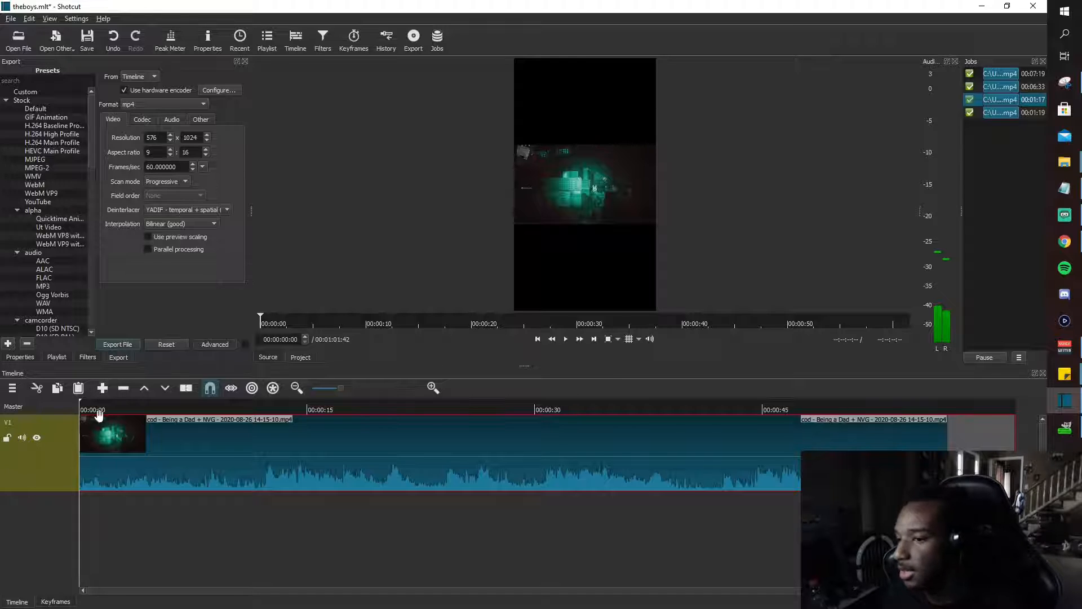
{"action": "left_click", "coordinate": [88, 358]}
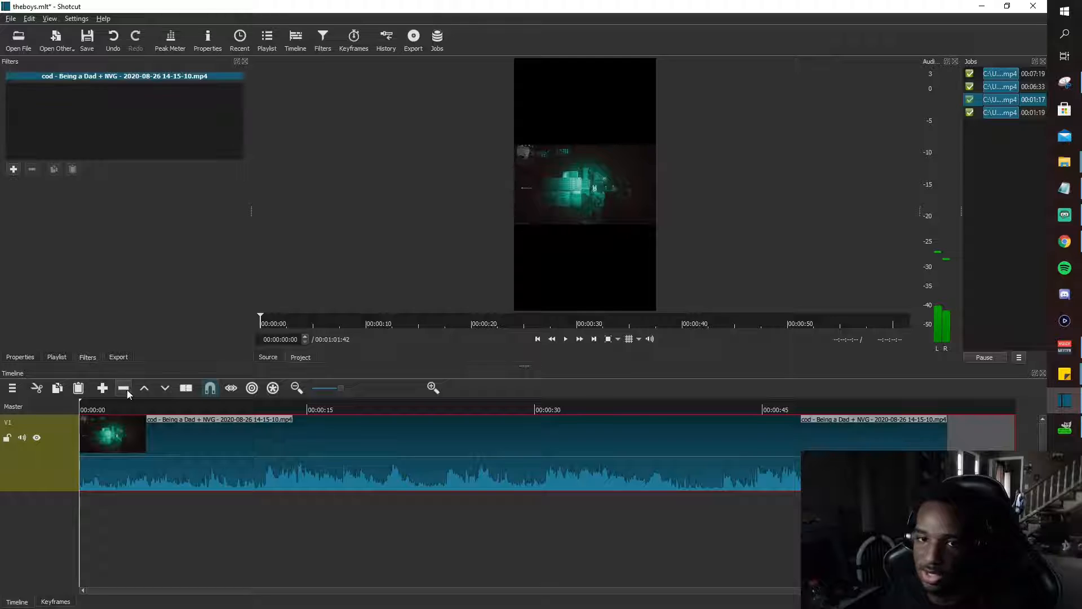
{"action": "left_click", "coordinate": [10, 171]}
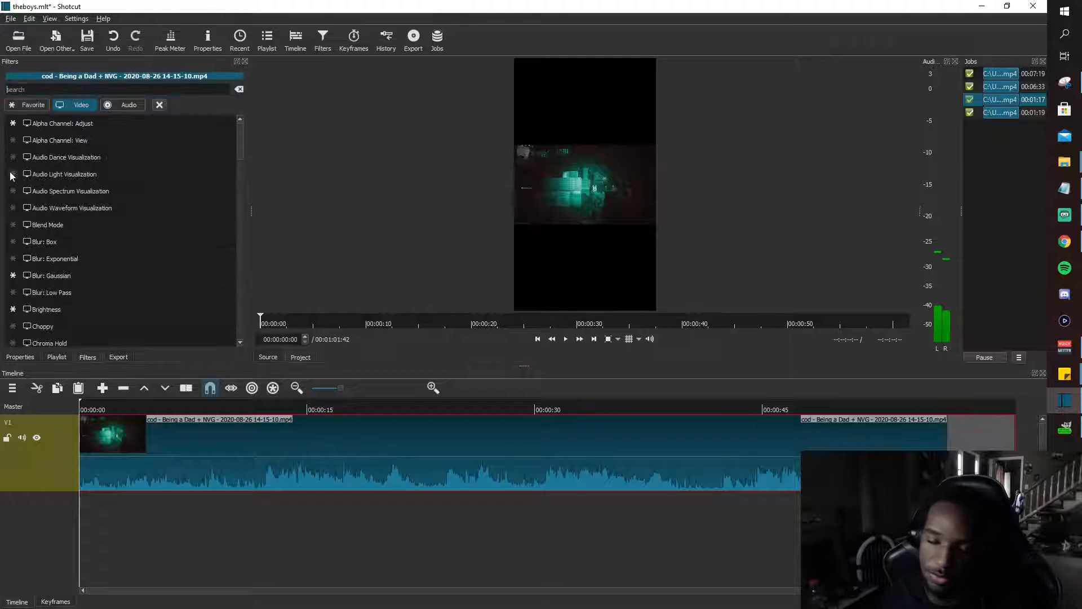
{"action": "scroll", "coordinate": [36, 205], "scroll_direction": "down", "scroll_amount": 13}
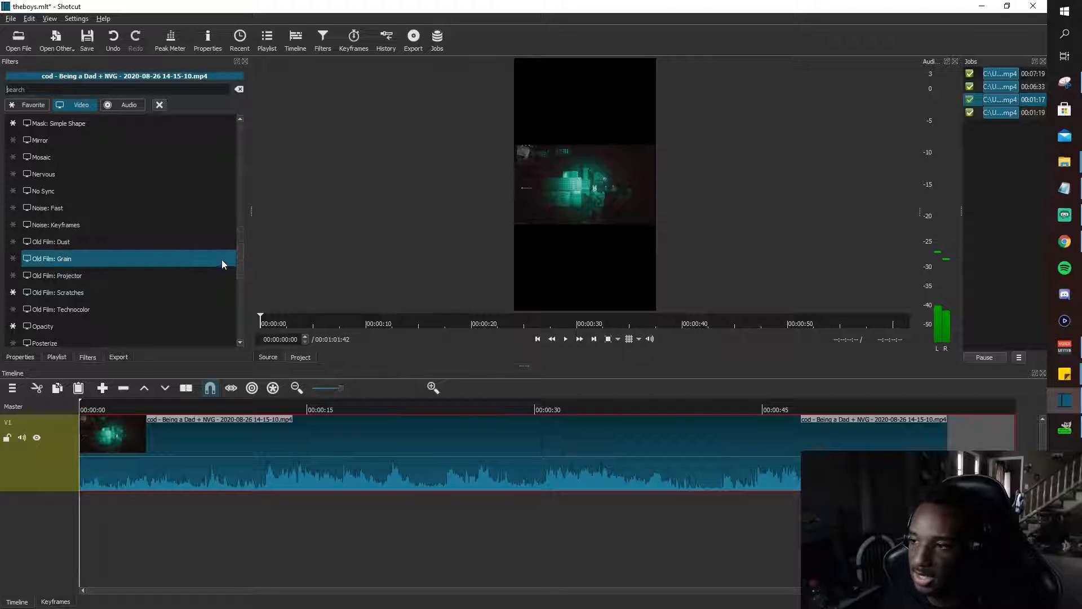
{"action": "left_click_drag", "start_coordinate": [236, 258], "coordinate": [235, 300]}
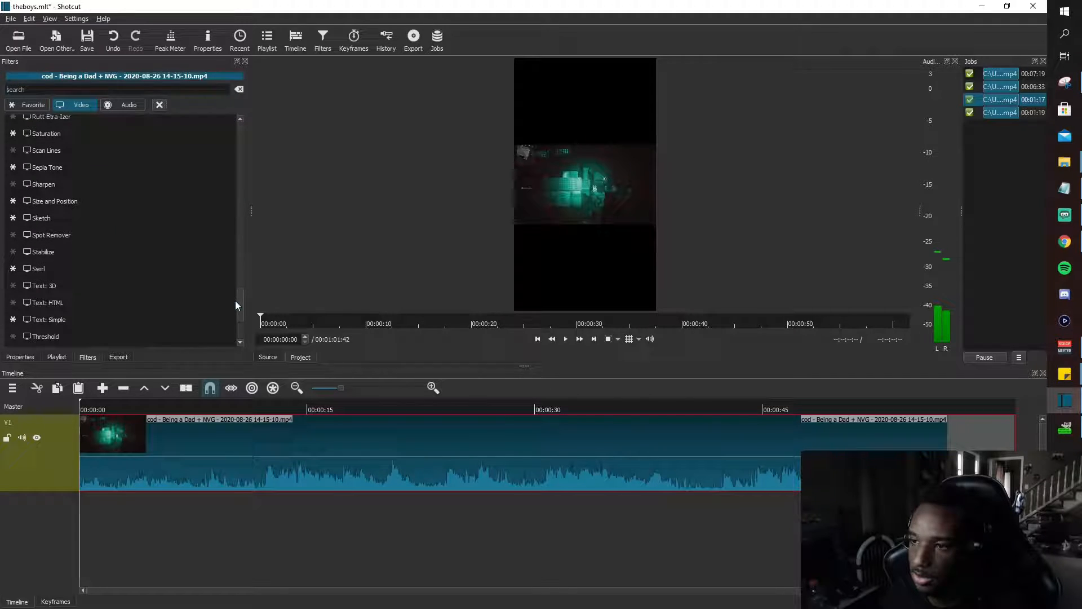
{"action": "left_click", "coordinate": [92, 201]}
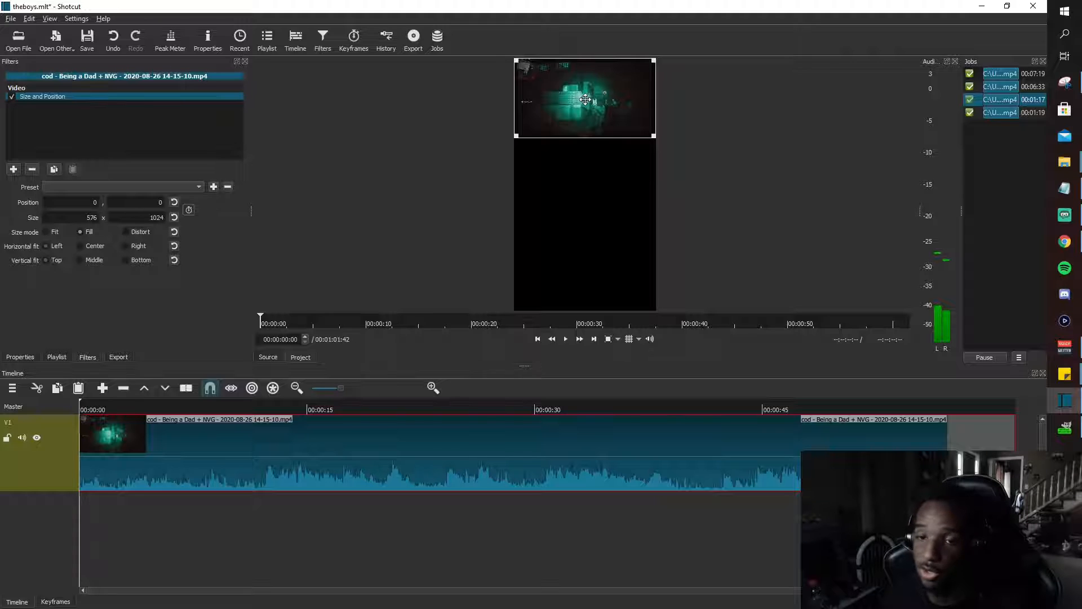
{"action": "left_click_drag", "start_coordinate": [587, 99], "coordinate": [584, 207]}
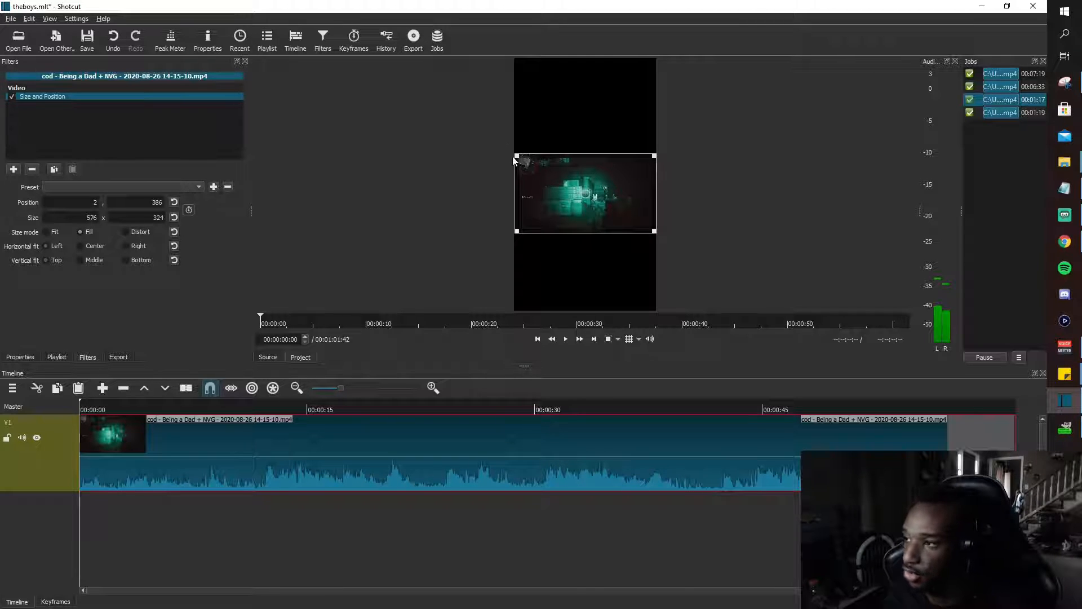
{"action": "left_click_drag", "start_coordinate": [517, 154], "coordinate": [486, 62]}
{"action": "left_click_drag", "start_coordinate": [507, 150], "coordinate": [593, 187]}
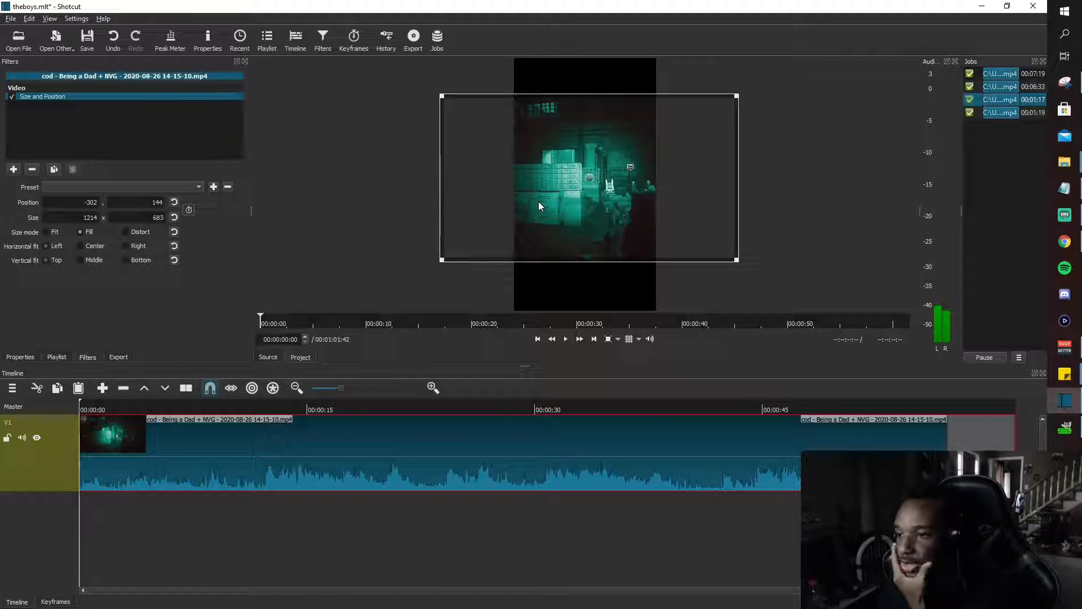
{"action": "left_click", "coordinate": [174, 202]}
{"action": "left_click", "coordinate": [174, 217]}
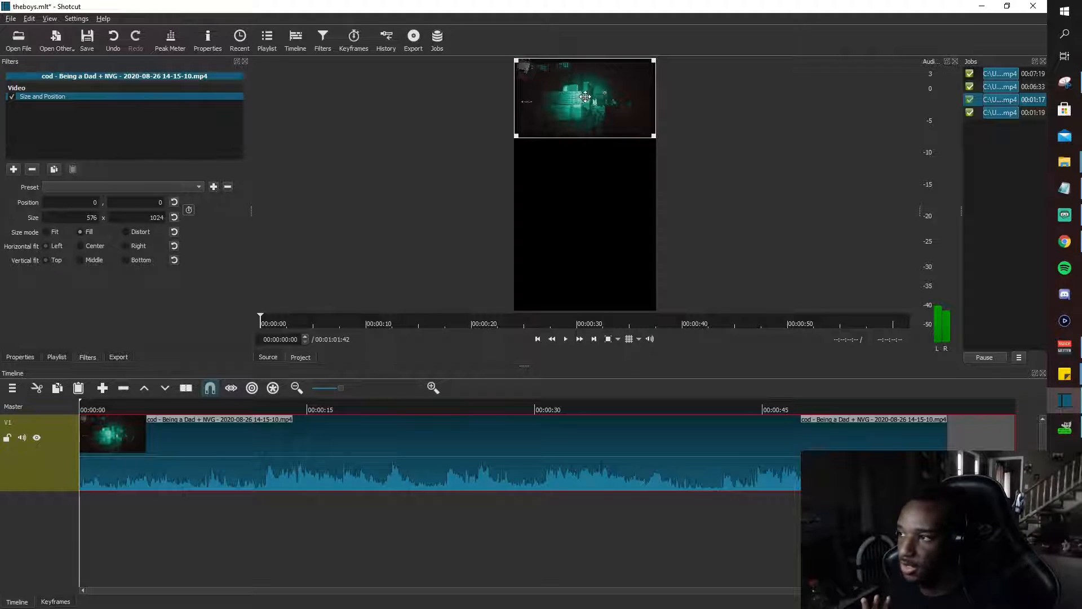
{"action": "left_click_drag", "start_coordinate": [585, 97], "coordinate": [583, 211]}
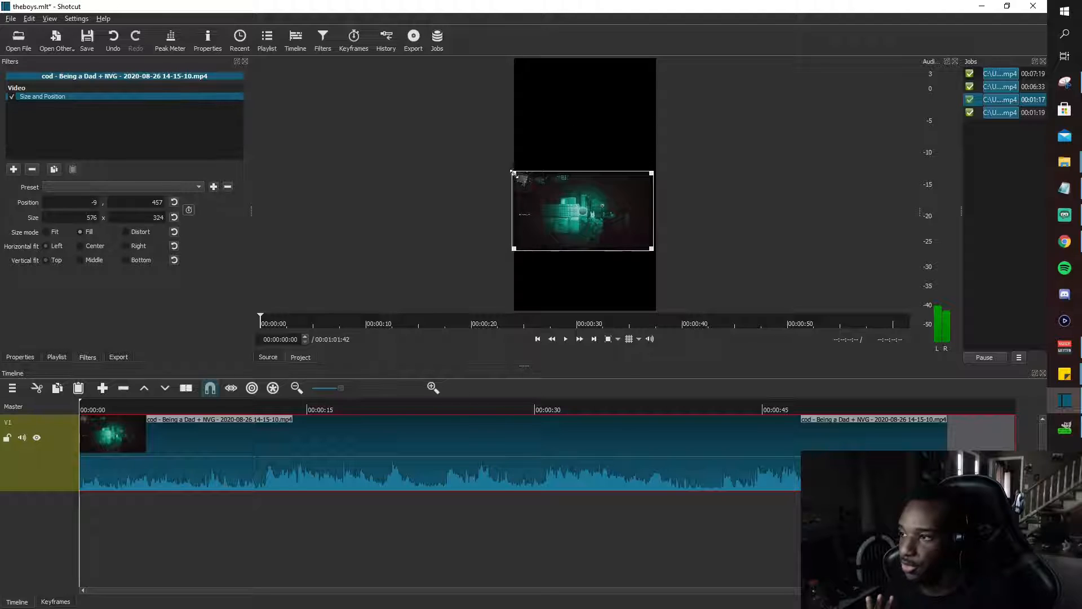
{"action": "left_click_drag", "start_coordinate": [512, 172], "coordinate": [465, 125]}
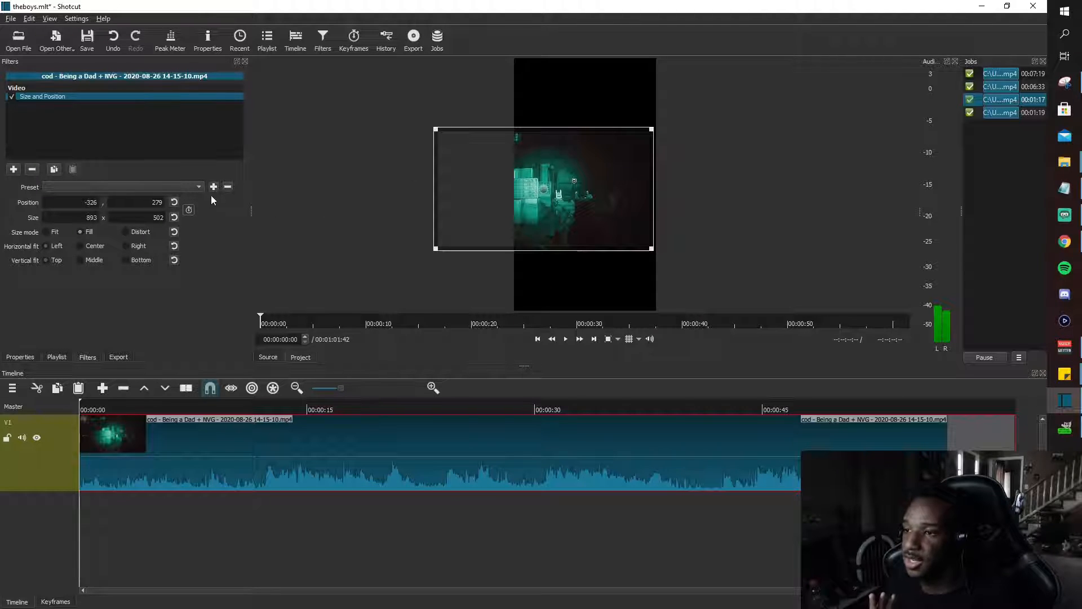
Apply the Centered Image preset to the clip's Size and Position filter.
{"action": "left_click", "coordinate": [196, 186]}
{"action": "left_click", "coordinate": [143, 188]}
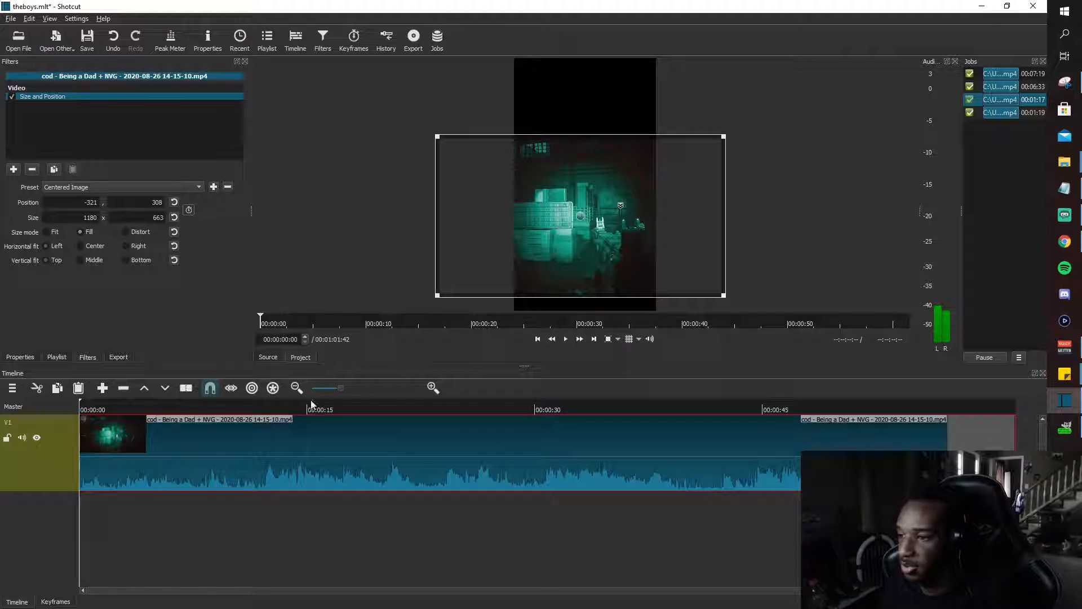
Add a second video track and move the clip from V1 up to V2, keeping its start at 00:00:00.
{"action": "right_click", "coordinate": [49, 525]}
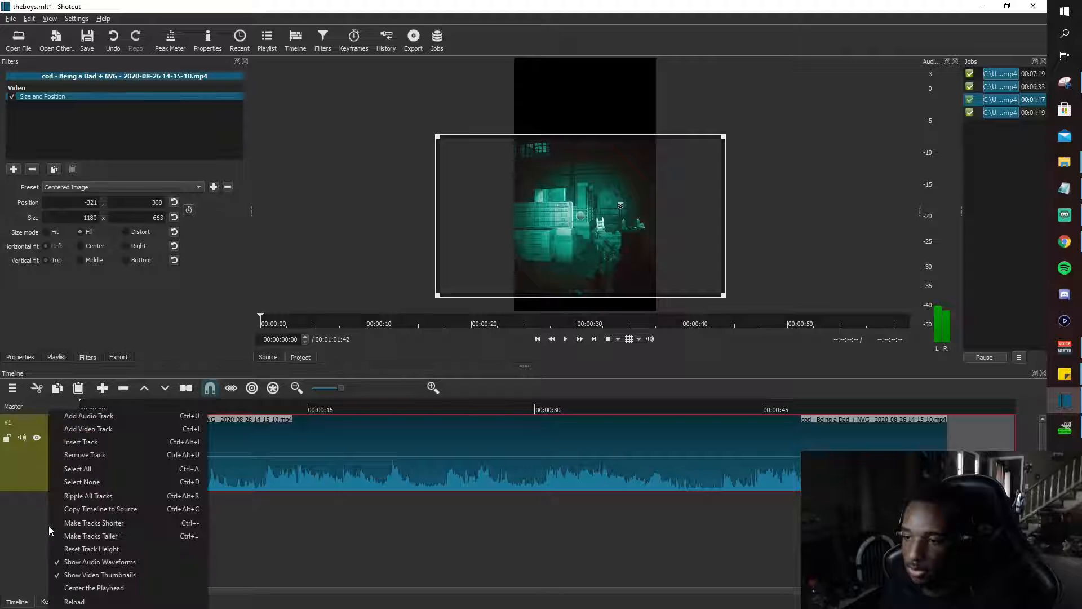
{"action": "left_click", "coordinate": [80, 428]}
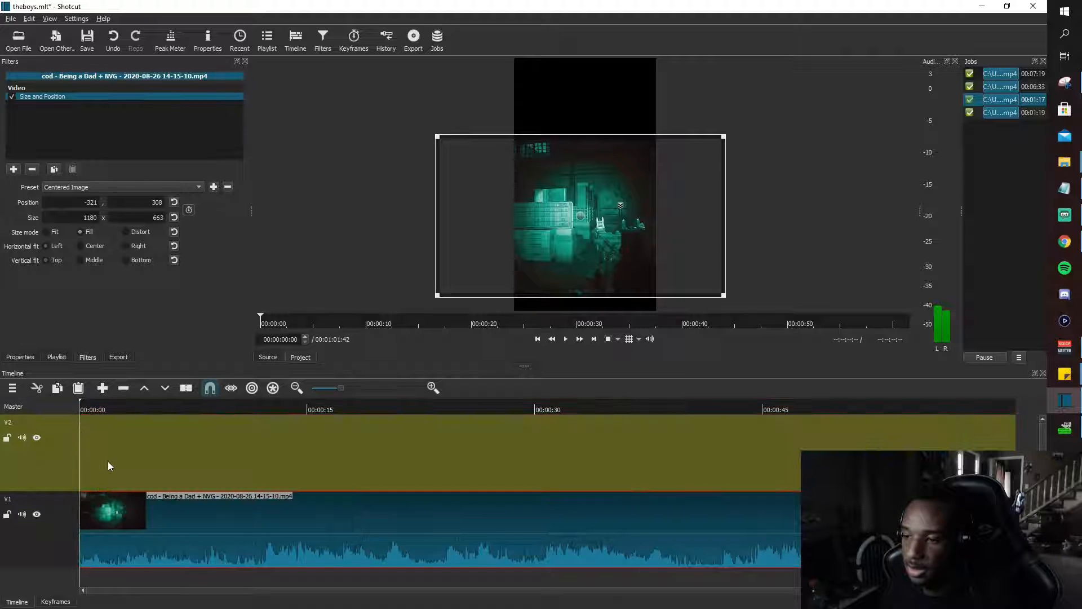
{"action": "left_click", "coordinate": [108, 462]}
{"action": "left_click_drag", "start_coordinate": [155, 519], "coordinate": [157, 474]}
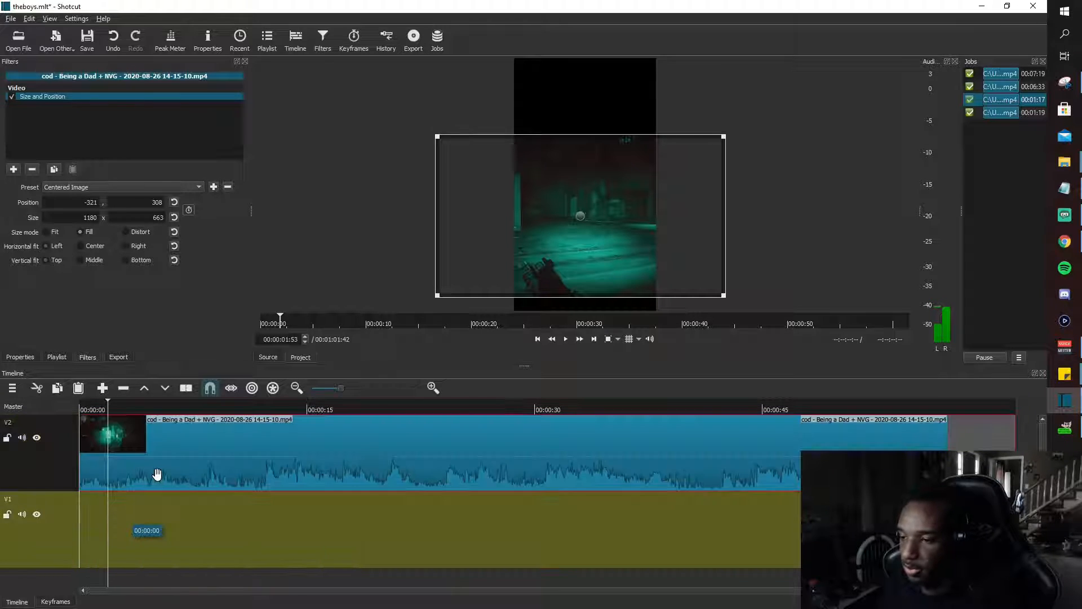
Paste a copy of the V2 clip onto track V1 and remove the gap before it so both clips start together.
{"action": "left_click", "coordinate": [239, 444]}
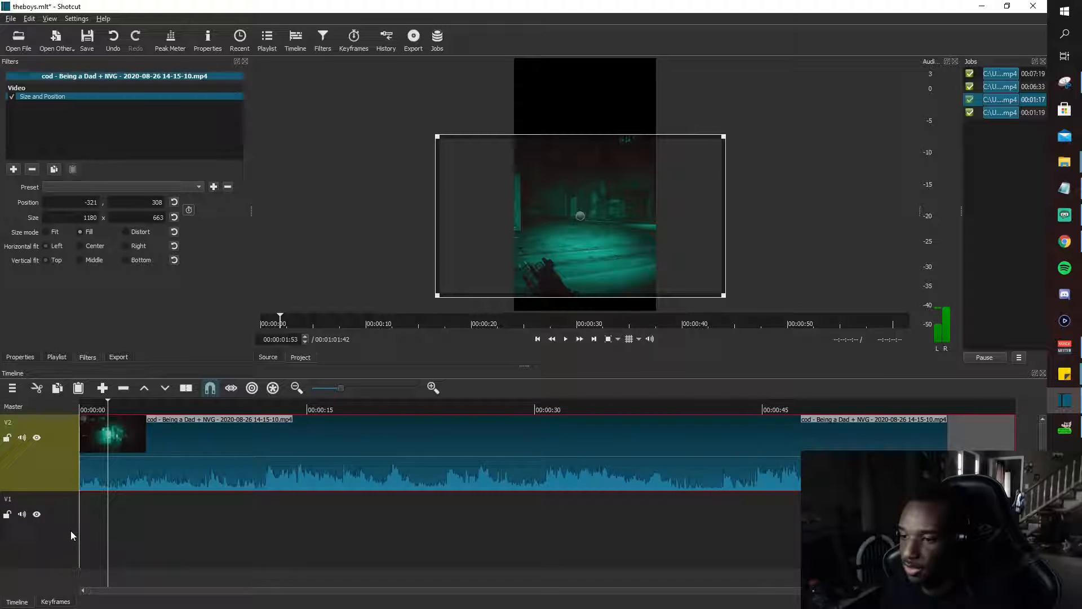
{"action": "left_click", "coordinate": [36, 544]}
{"action": "key", "text": "ctrl+v"}
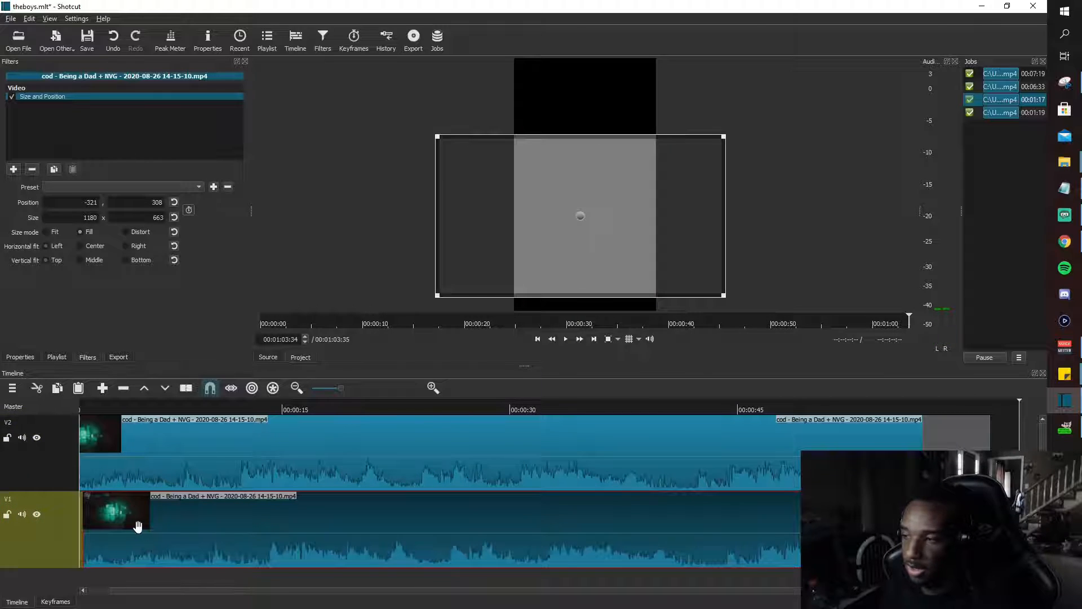
{"action": "scroll", "coordinate": [138, 527], "scroll_direction": "up", "scroll_amount": 1}
{"action": "right_click", "coordinate": [102, 541]}
{"action": "left_click", "coordinate": [102, 542]}
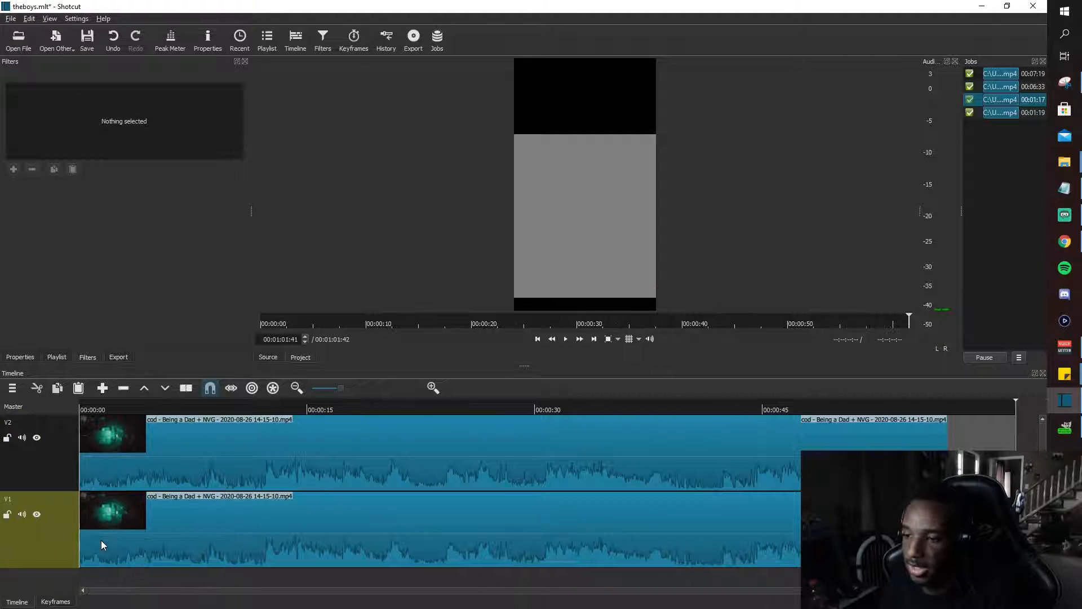
Enlarge the V1 clip copy to fill the vertical frame, at about position -715, 4 and size 1814 x 1020.
{"action": "left_click", "coordinate": [134, 539]}
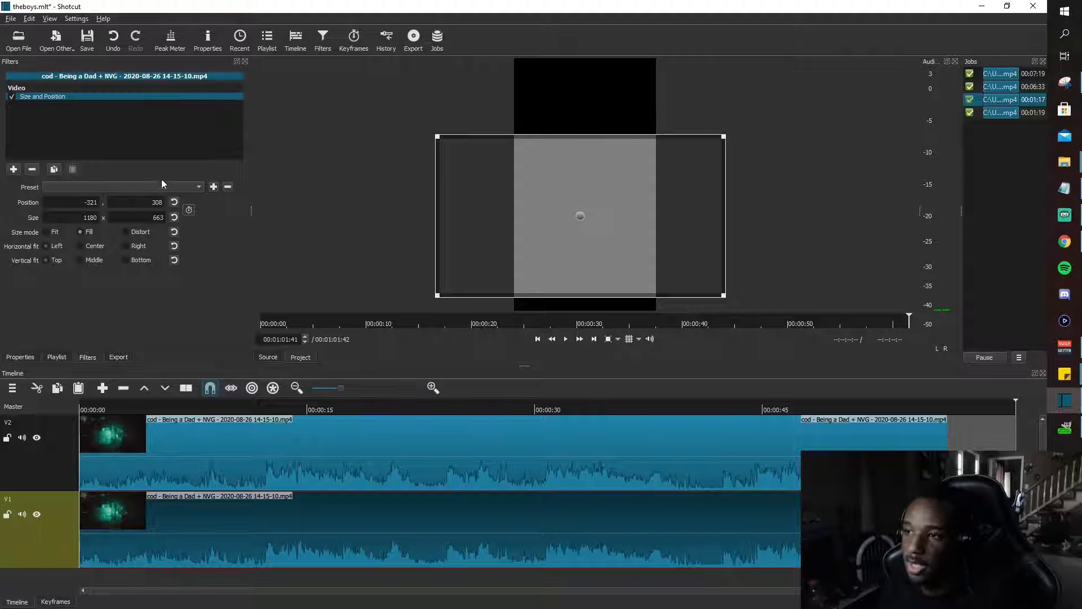
{"action": "left_click_drag", "start_coordinate": [437, 136], "coordinate": [401, 74]}
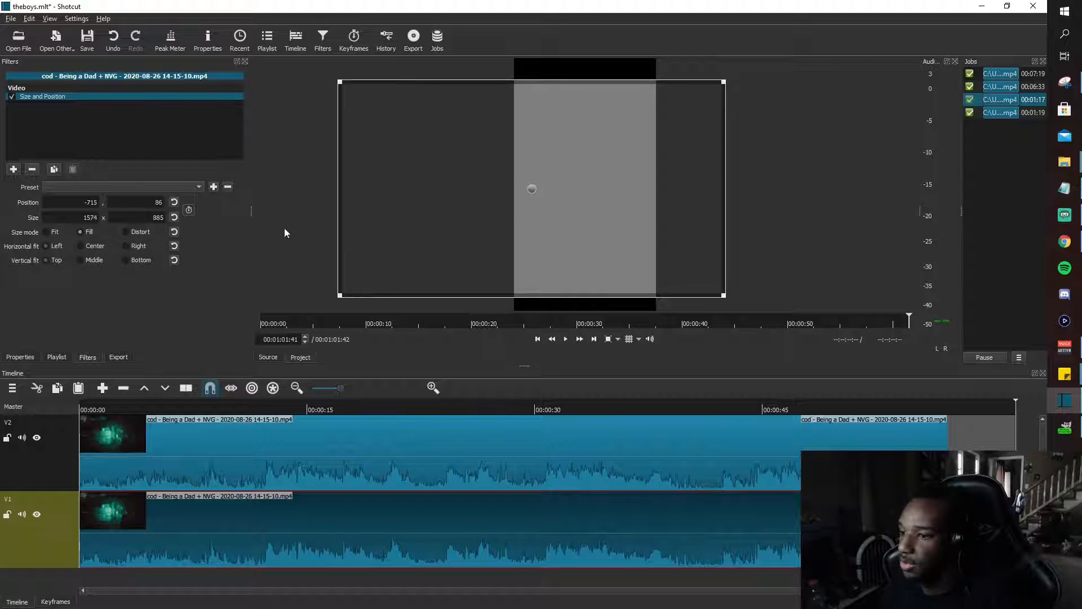
{"action": "left_click", "coordinate": [164, 409]}
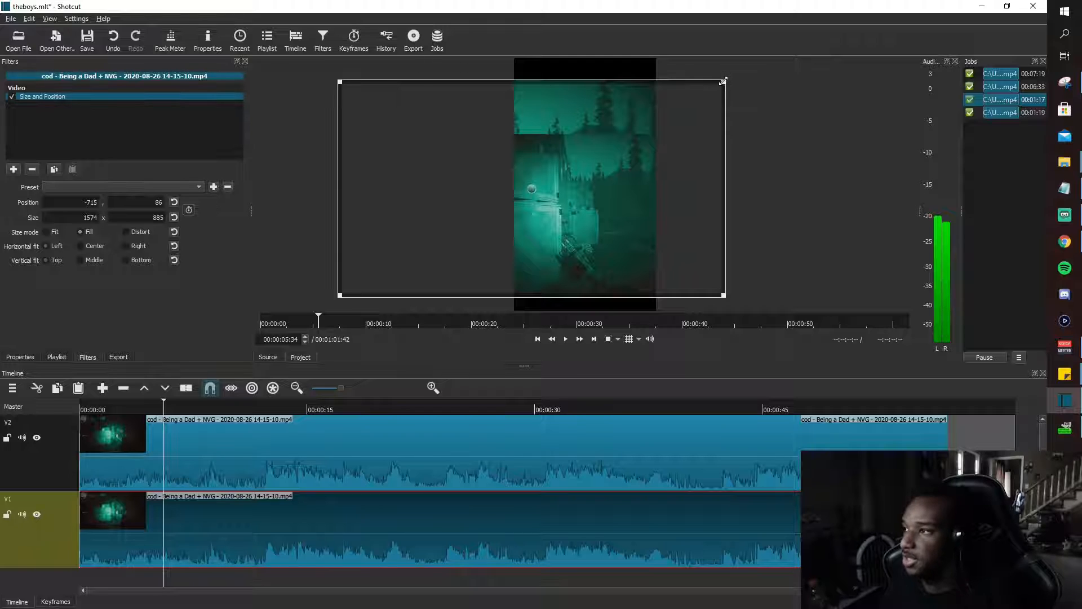
{"action": "left_click_drag", "start_coordinate": [716, 80], "coordinate": [751, 57]}
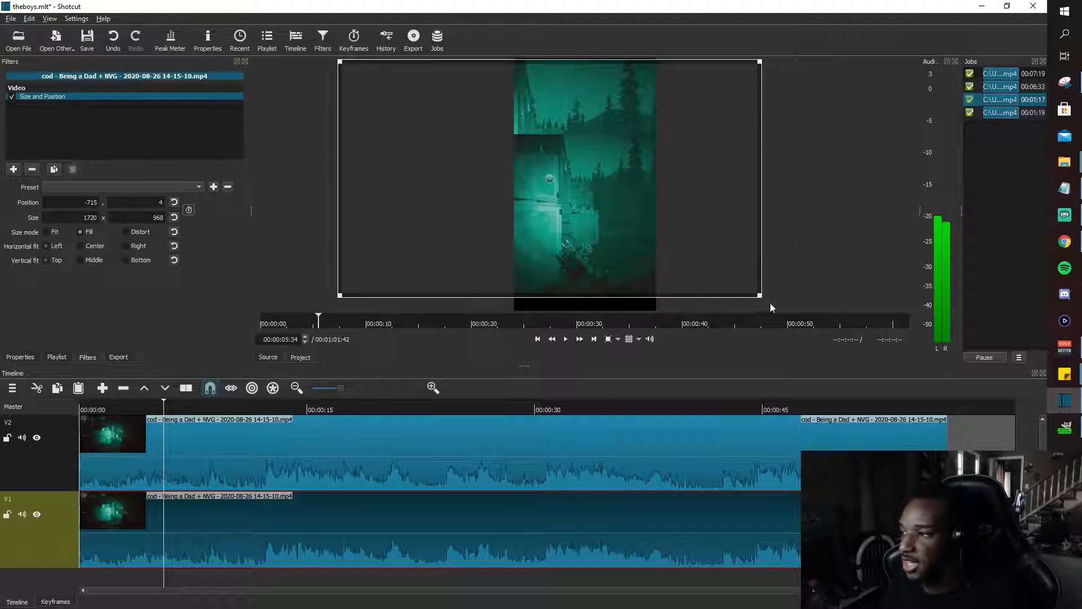
{"action": "left_click_drag", "start_coordinate": [765, 299], "coordinate": [784, 312]}
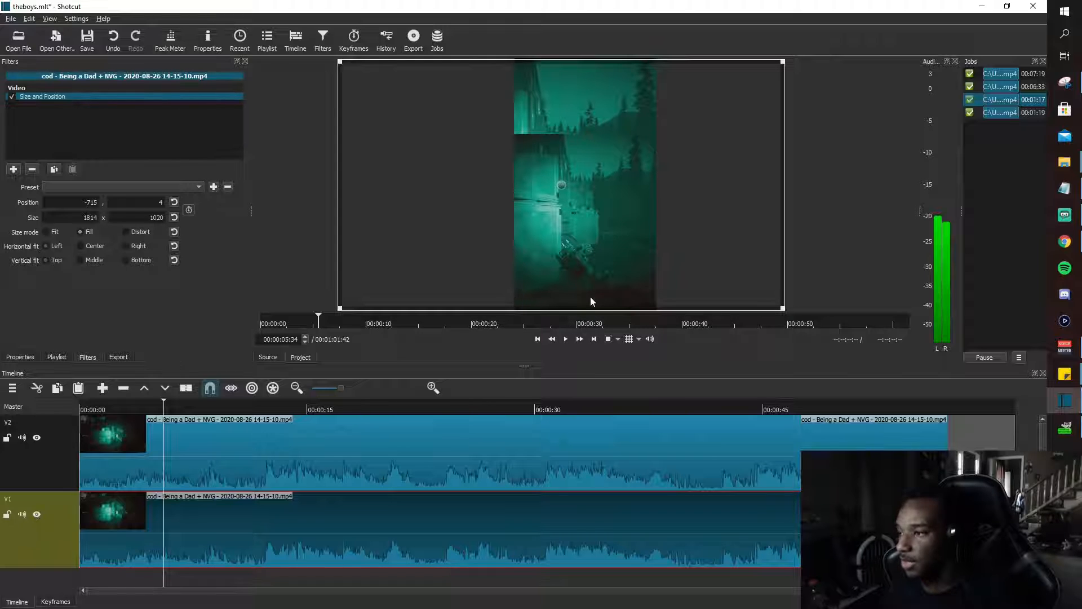
Add the Blur: Gaussian filter to the V1 clip with the 50% preset and raise its amount to 52.2.
{"action": "left_click", "coordinate": [13, 169]}
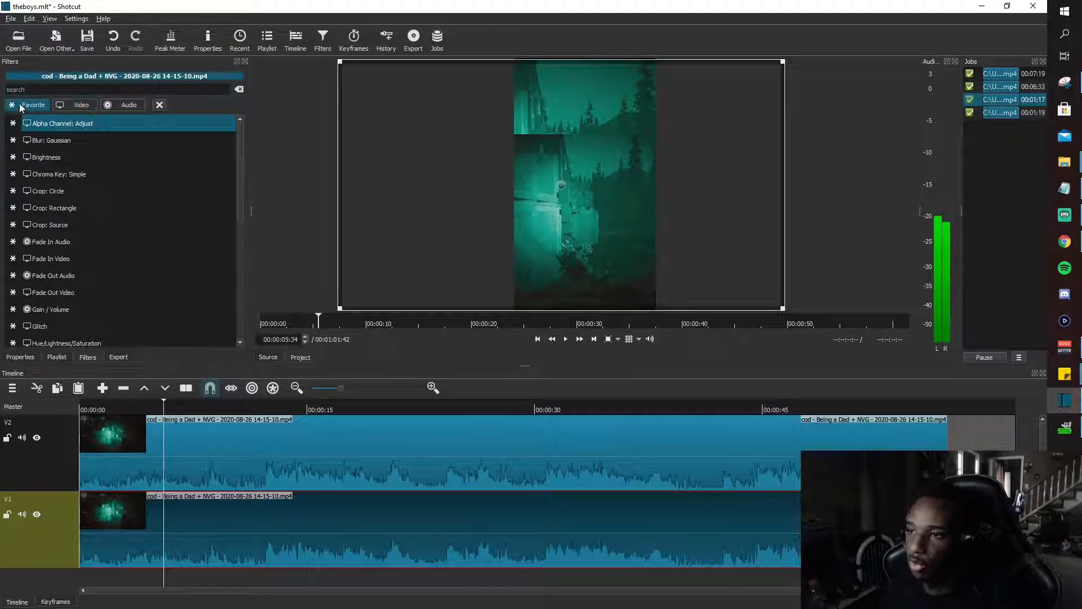
{"action": "left_click", "coordinate": [50, 142]}
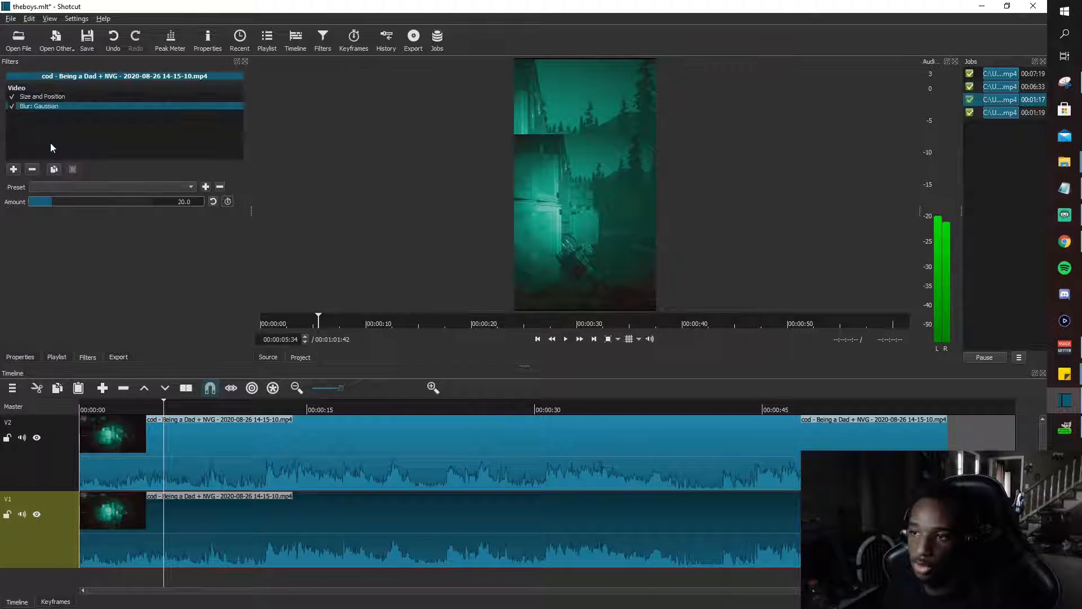
{"action": "left_click", "coordinate": [57, 185]}
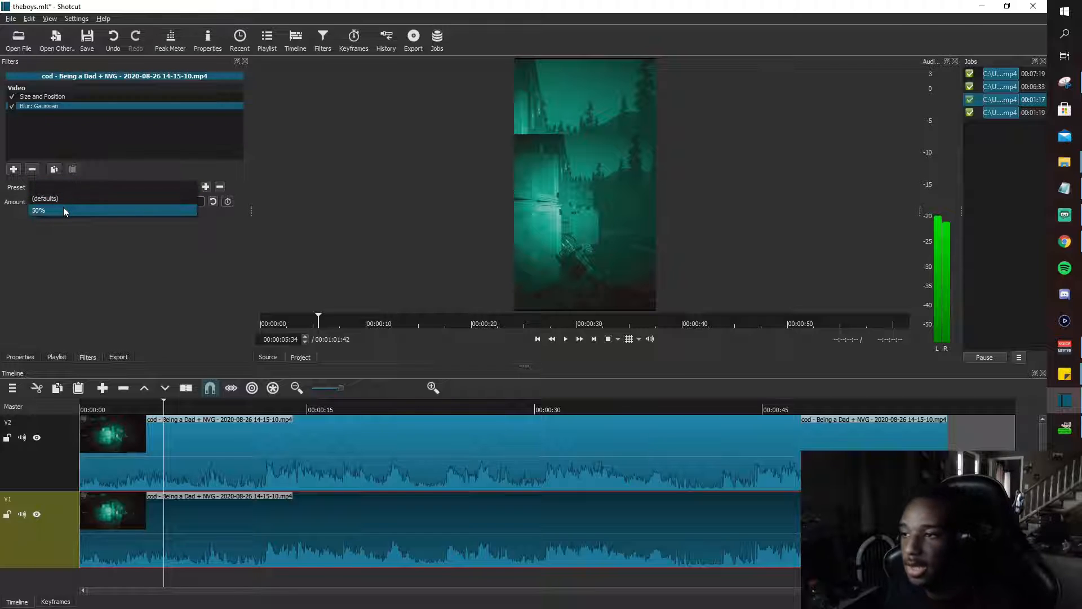
{"action": "left_click", "coordinate": [63, 208]}
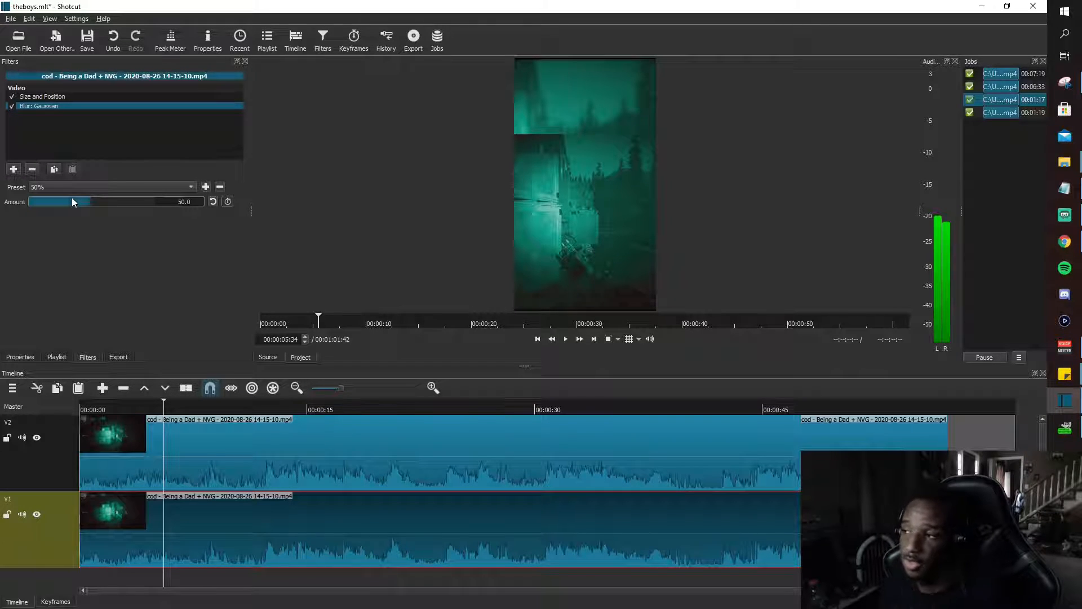
{"action": "left_click_drag", "start_coordinate": [72, 198], "coordinate": [95, 200]}
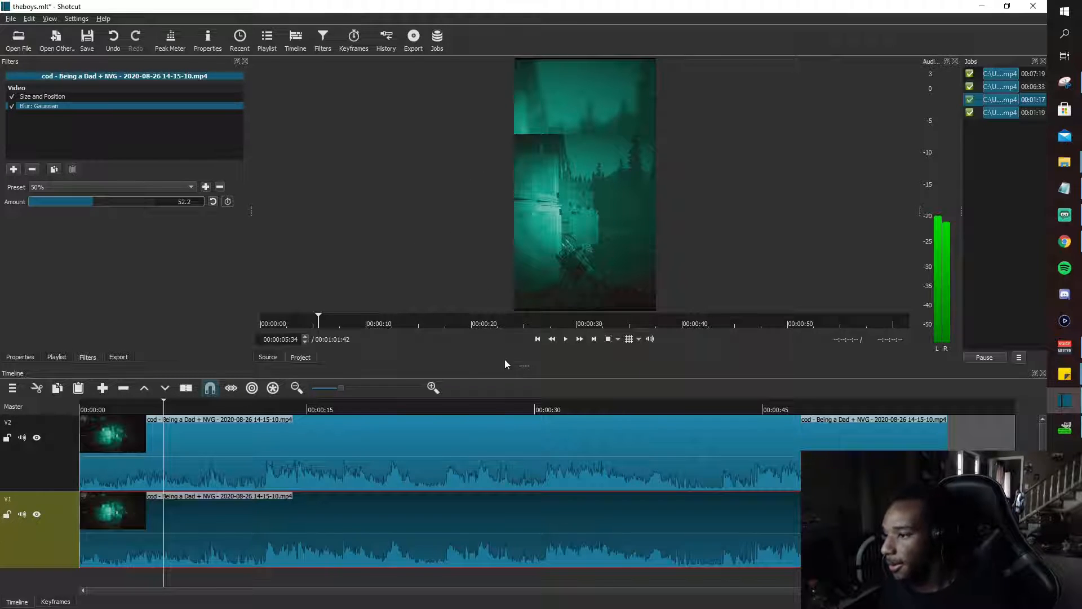
Add a third video track and bring the webcam clip onto V3, removing the gap so it starts at 00:00:00.
{"action": "left_click_drag", "start_coordinate": [524, 361], "coordinate": [524, 346]}
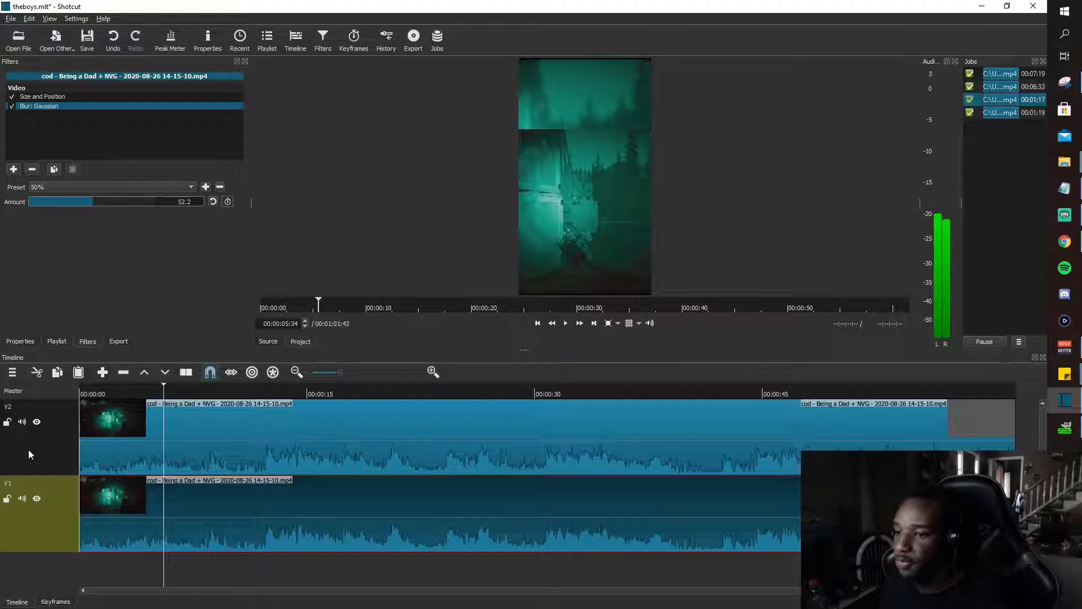
{"action": "right_click", "coordinate": [50, 440]}
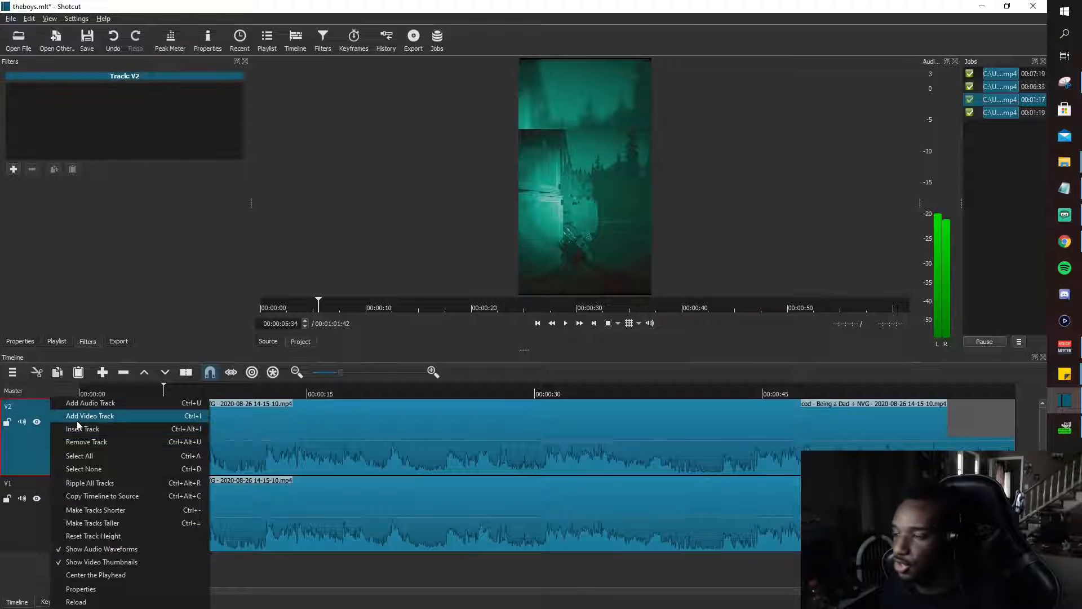
{"action": "left_click", "coordinate": [77, 421]}
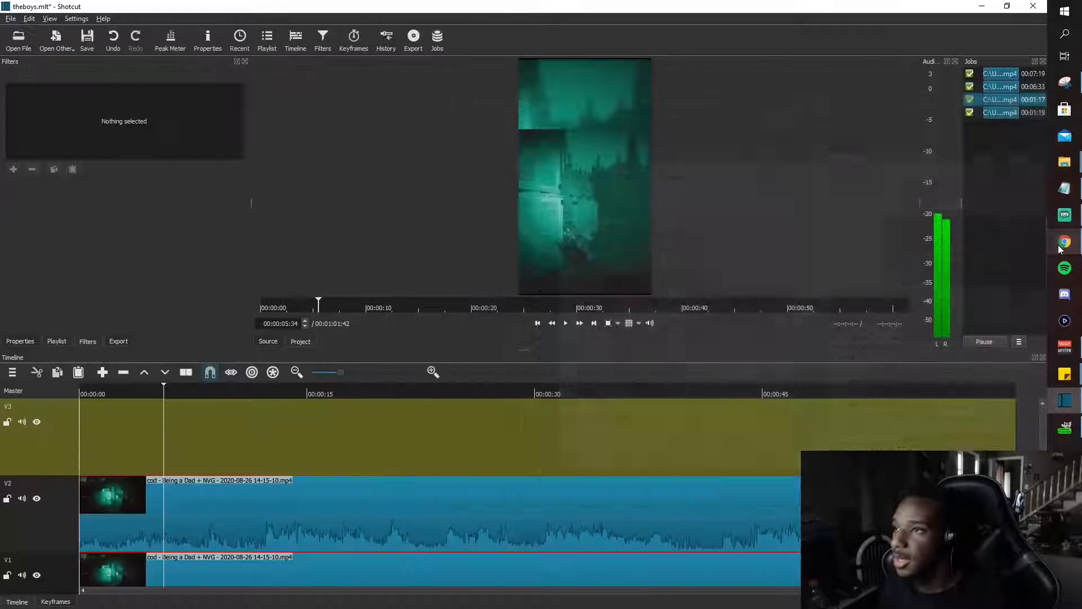
{"action": "left_click_drag", "start_coordinate": [476, 1], "coordinate": [277, 391]}
{"action": "right_click", "coordinate": [238, 424]}
{"action": "left_click", "coordinate": [244, 430]}
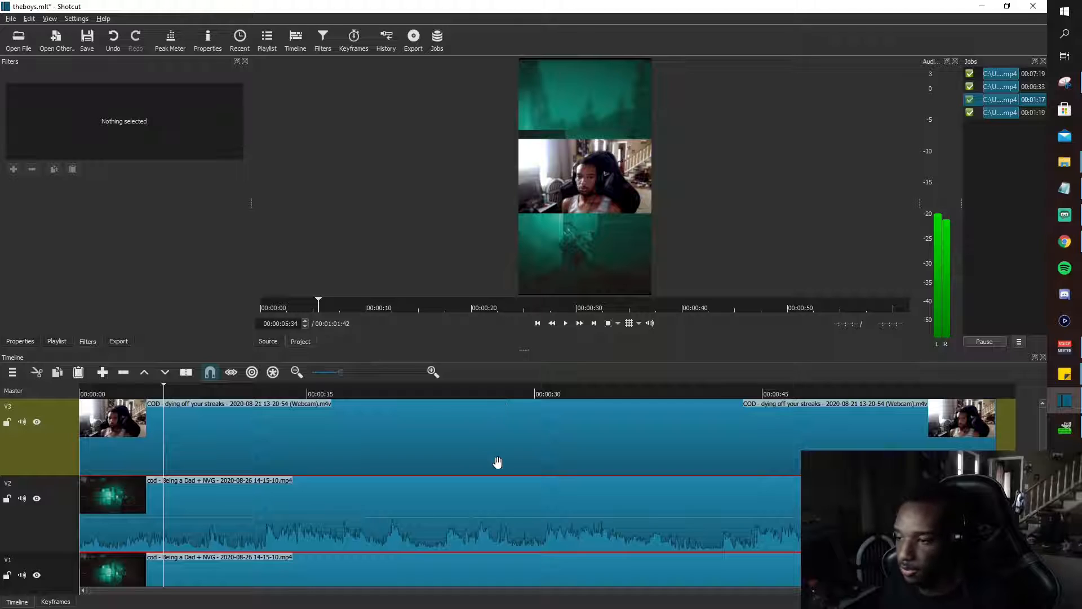
Add the Size and Position filter to the webcam clip on V3 and briefly preview the playback.
{"action": "left_click", "coordinate": [302, 428]}
{"action": "left_click", "coordinate": [13, 169]}
{"action": "scroll", "coordinate": [66, 231], "scroll_direction": "down", "scroll_amount": 5}
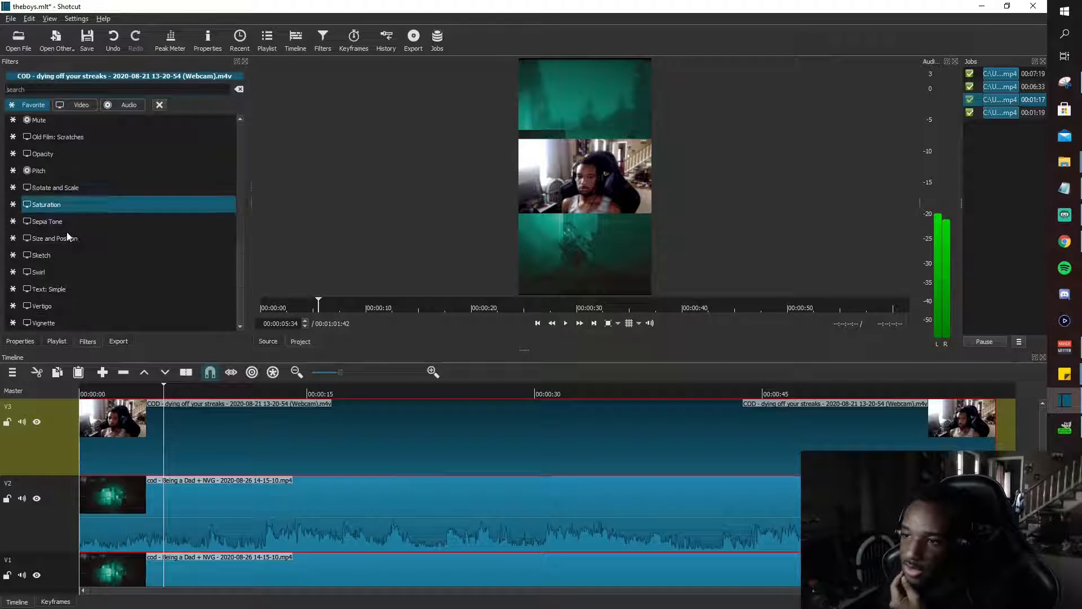
{"action": "left_click", "coordinate": [73, 243]}
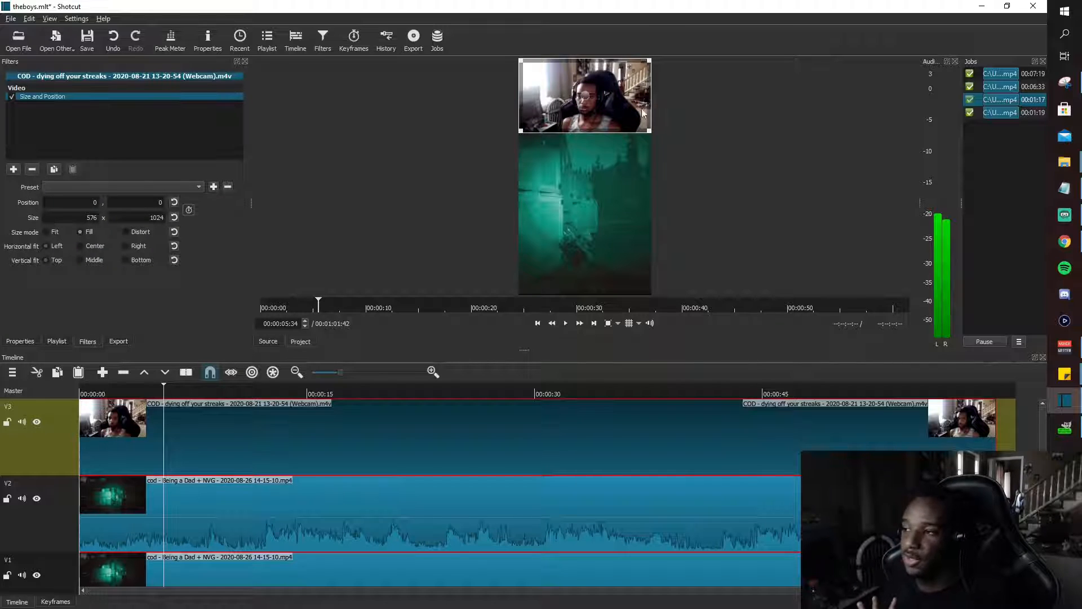
{"action": "left_click", "coordinate": [566, 323]}
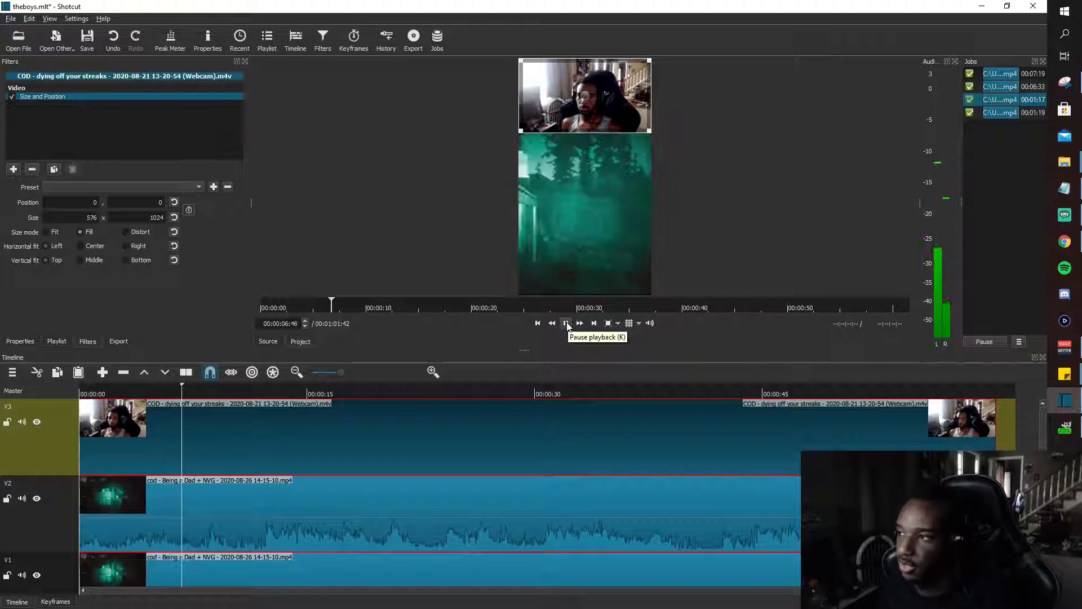
{"action": "left_click", "coordinate": [567, 323]}
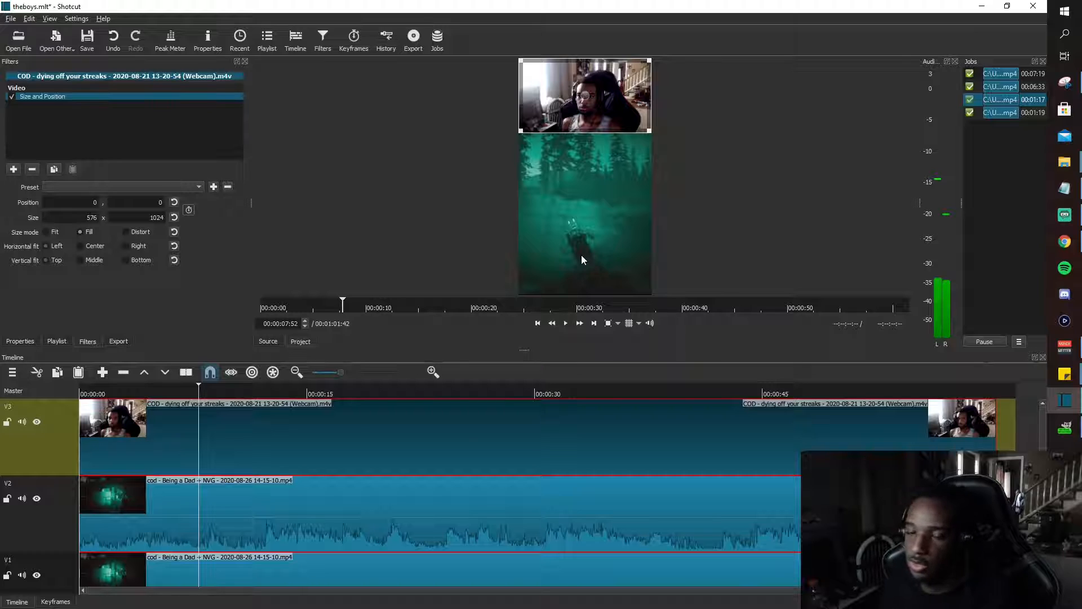
Switch to the TikTok upload page in Chrome, remove the loaded landscape video and examine a full-screen vertical example with a round webcam.
{"action": "left_click", "coordinate": [1064, 241]}
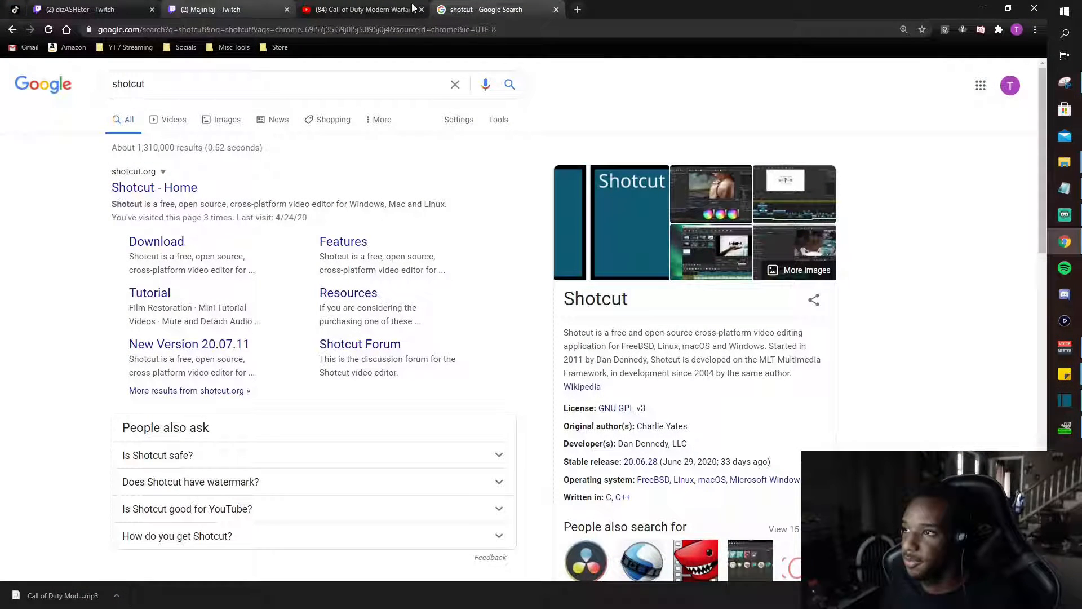
{"action": "left_click", "coordinate": [15, 9]}
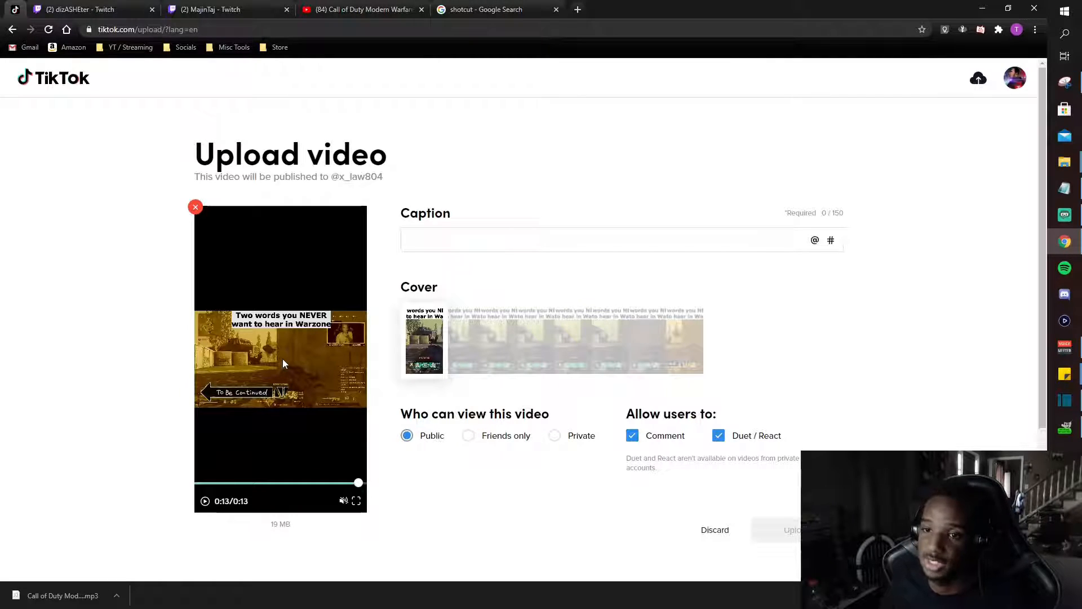
{"action": "left_click", "coordinate": [195, 208]}
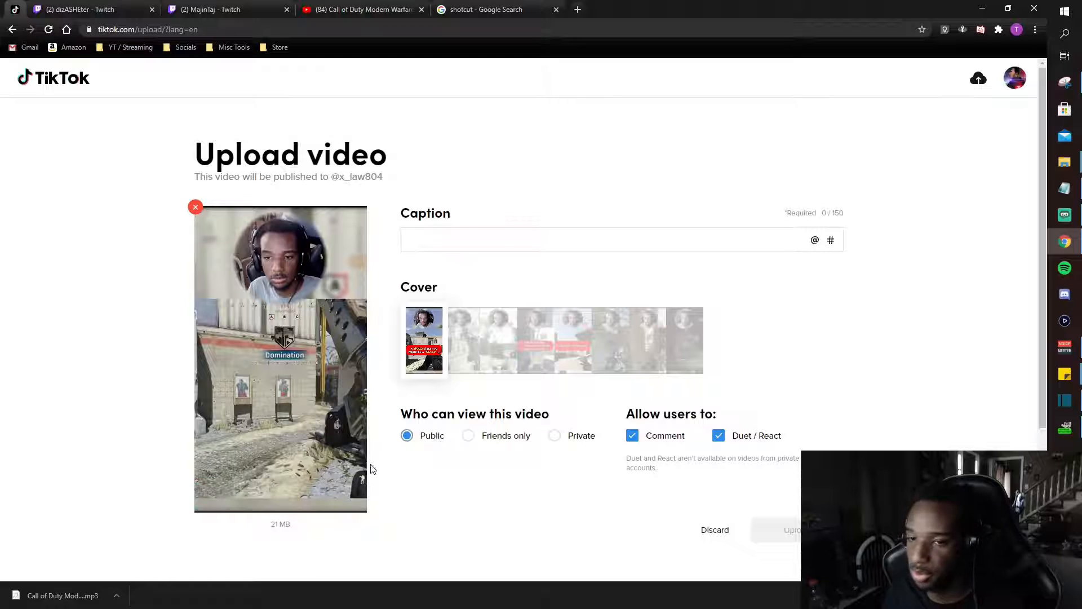
{"action": "mouse_move", "coordinate": [265, 459]}
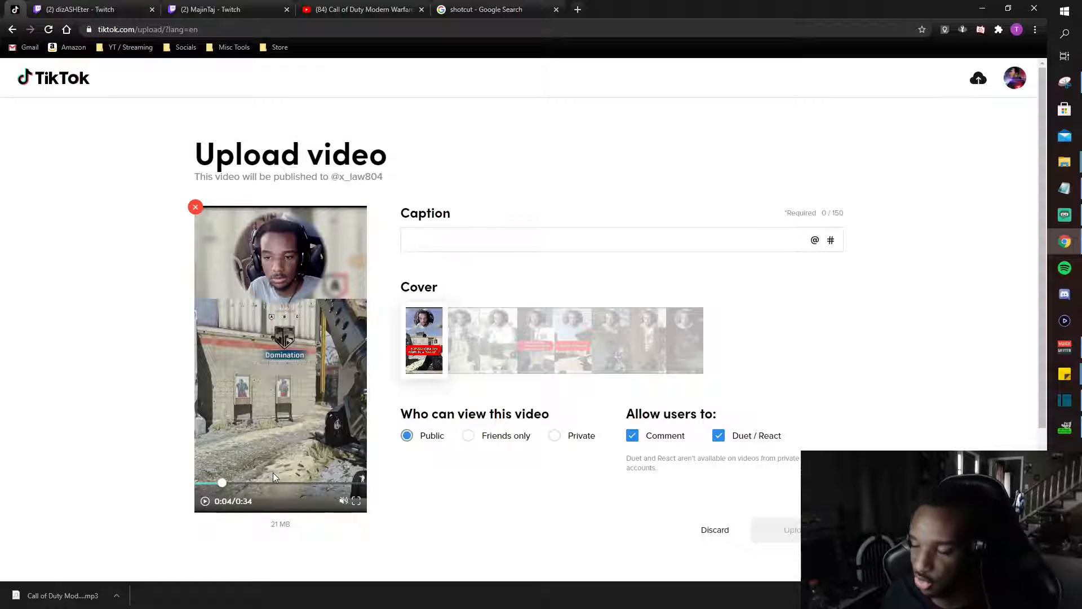
Switch back to Shotcut and add the Mask: Simple Shape filter to the webcam clip on V3.
{"action": "left_click", "coordinate": [1065, 400]}
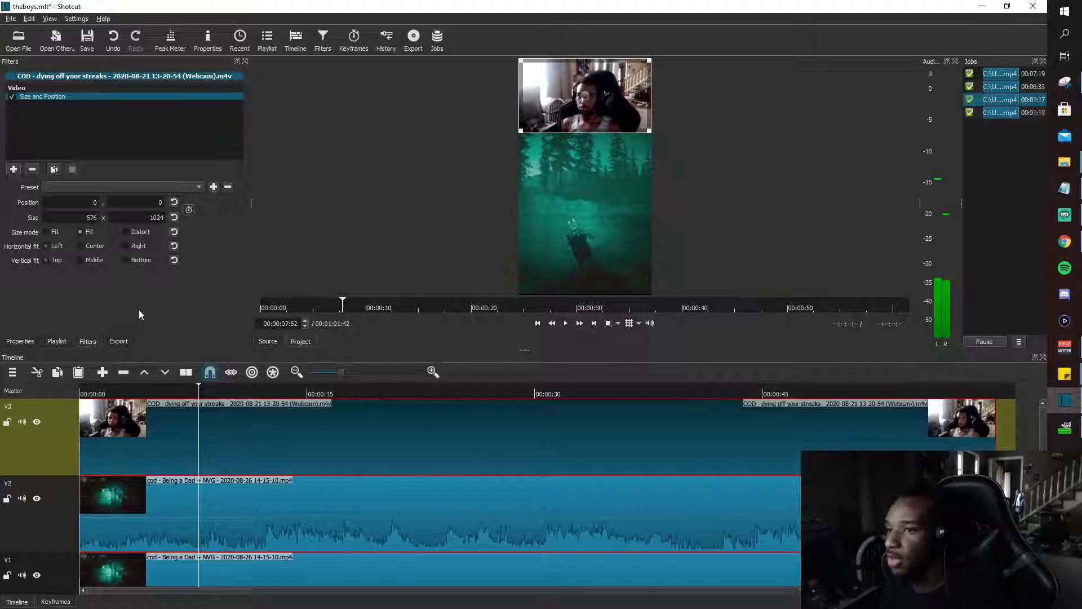
{"action": "left_click", "coordinate": [14, 169]}
{"action": "scroll", "coordinate": [35, 220], "scroll_direction": "down", "scroll_amount": 5}
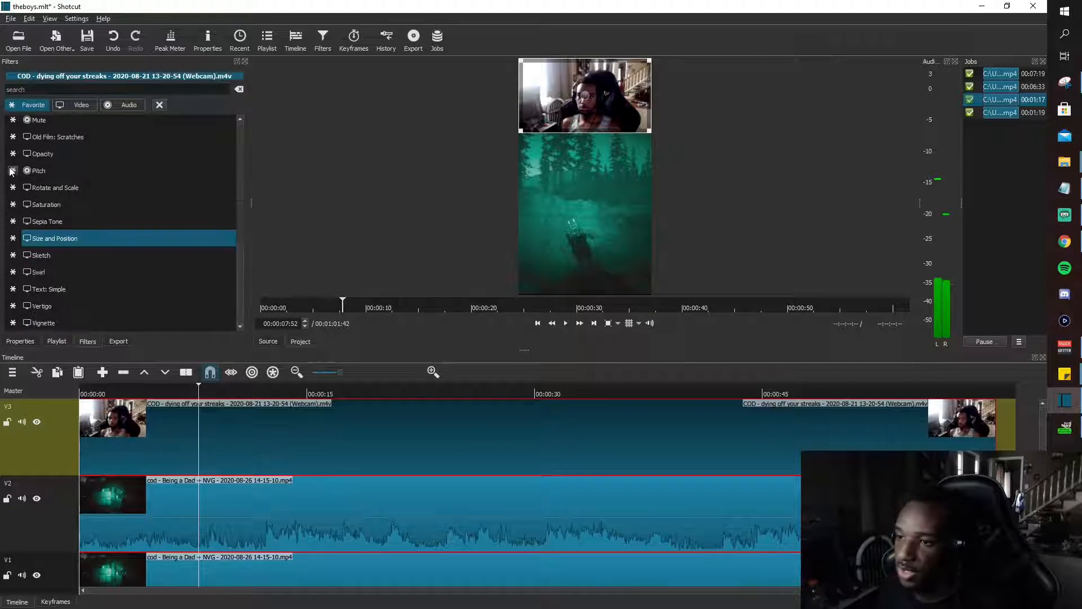
{"action": "left_click", "coordinate": [61, 170]}
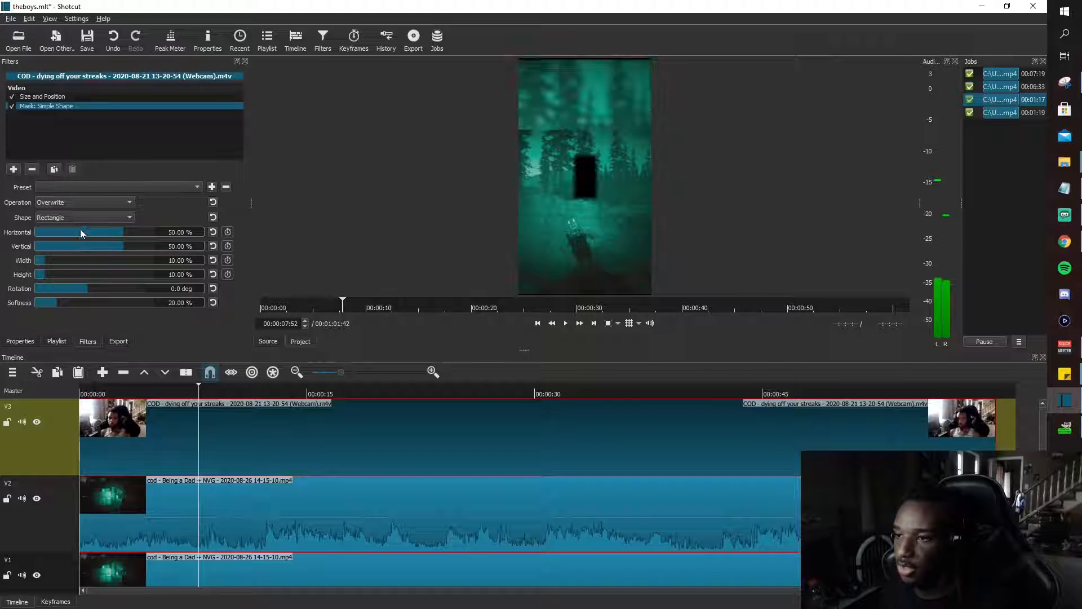
Try the Full Screen preset on the webcam clip's shape mask, and apply the smaller full screen preset instead.
{"action": "left_click", "coordinate": [85, 189]}
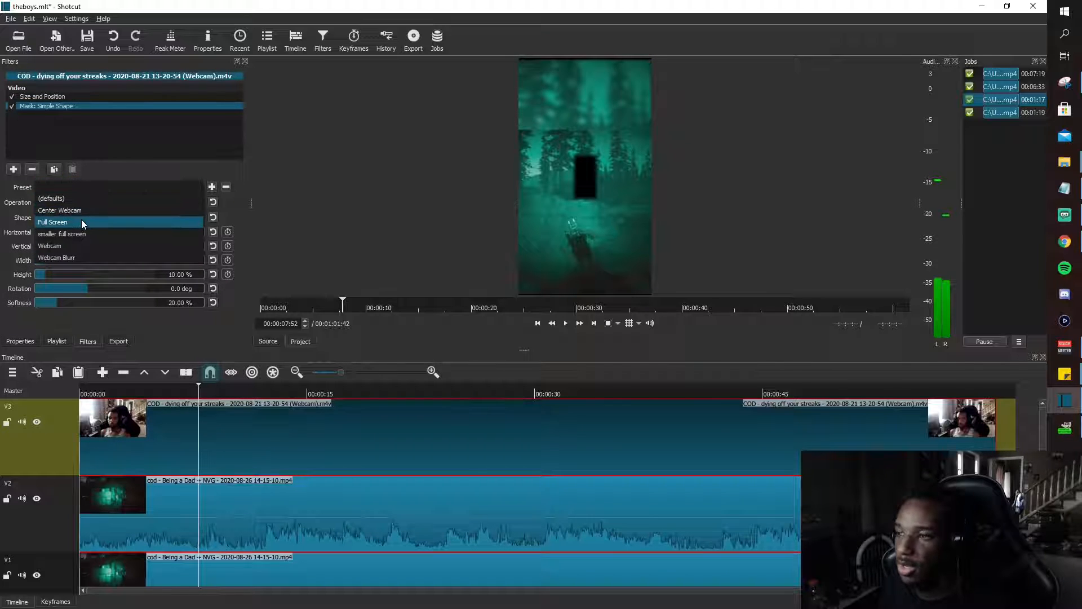
{"action": "left_click", "coordinate": [81, 219]}
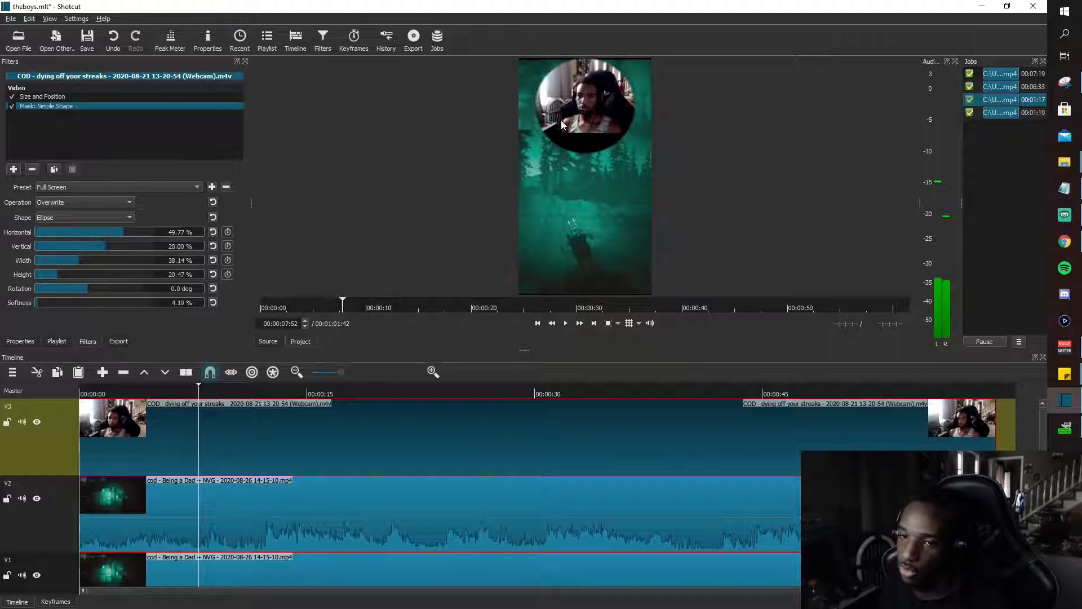
{"action": "left_click", "coordinate": [163, 187]}
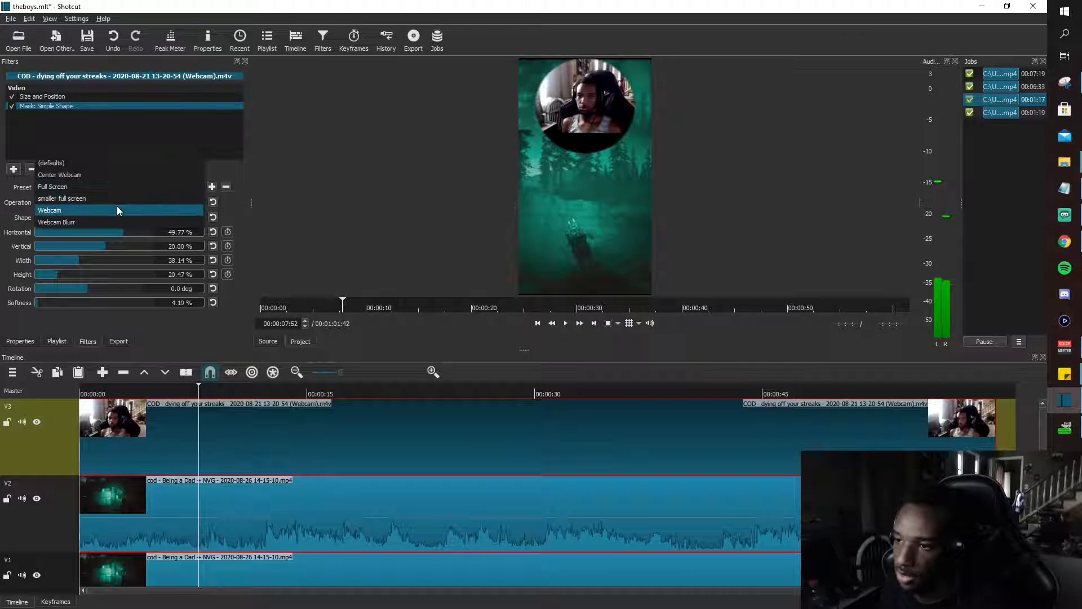
{"action": "left_click", "coordinate": [116, 199]}
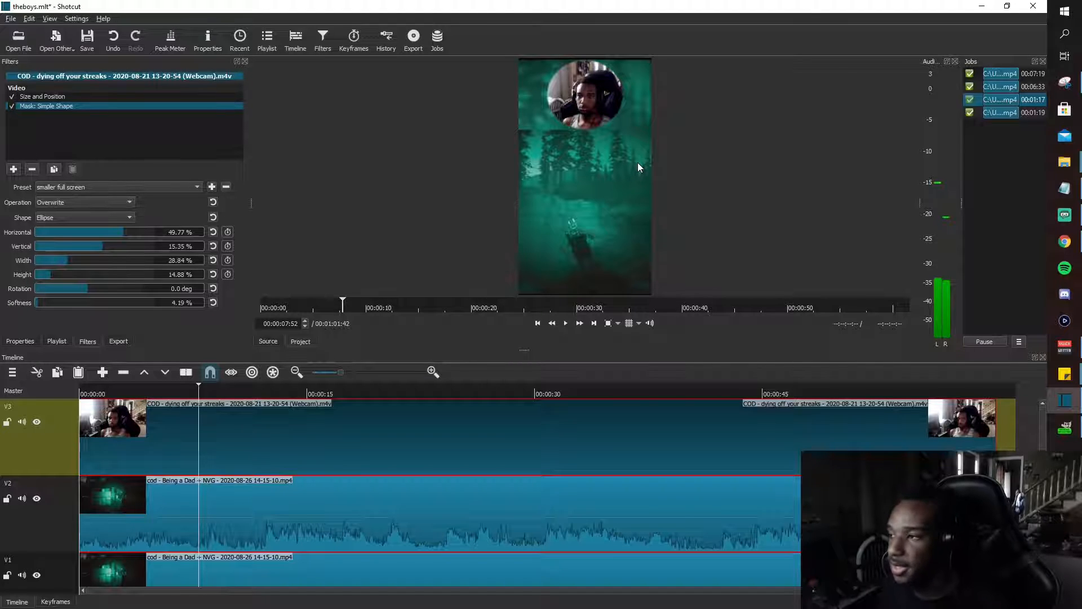